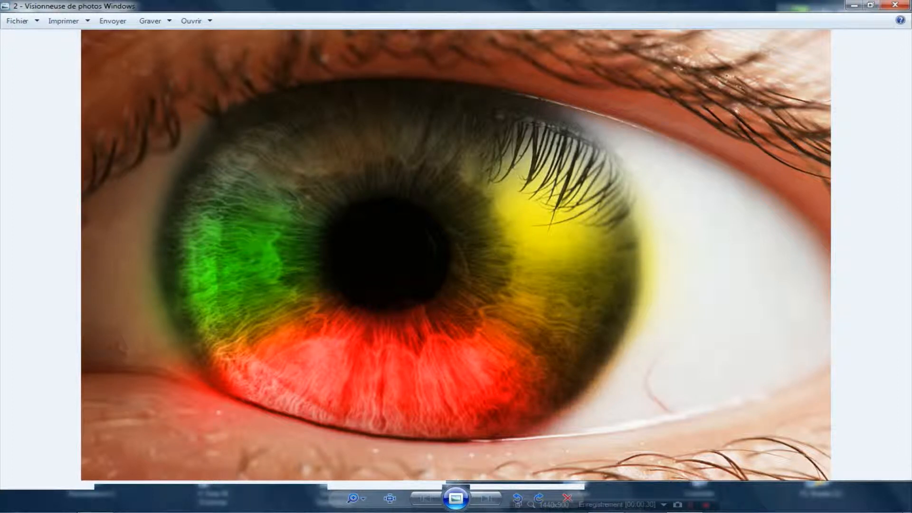
- Close the photo viewer, switch to Chrome and replace the YouTube page with a new empty tab
left_click(895, 5)
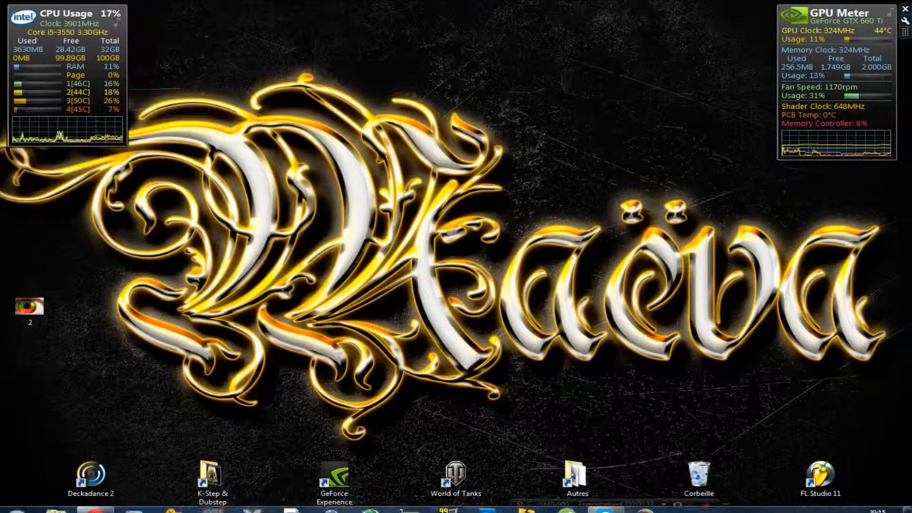
left_click(96, 503)
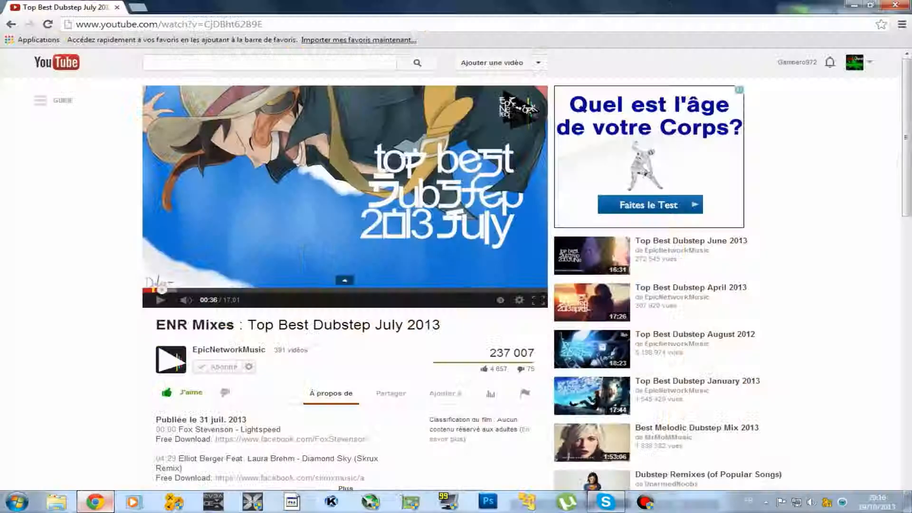
left_click(138, 7)
left_click(76, 7)
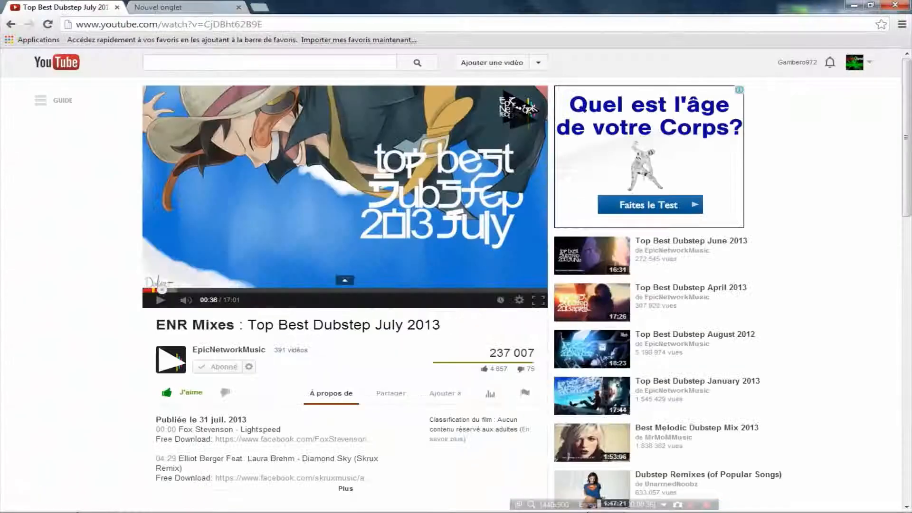
left_click(117, 7)
- Search Google for "eye"
left_click(266, 217)
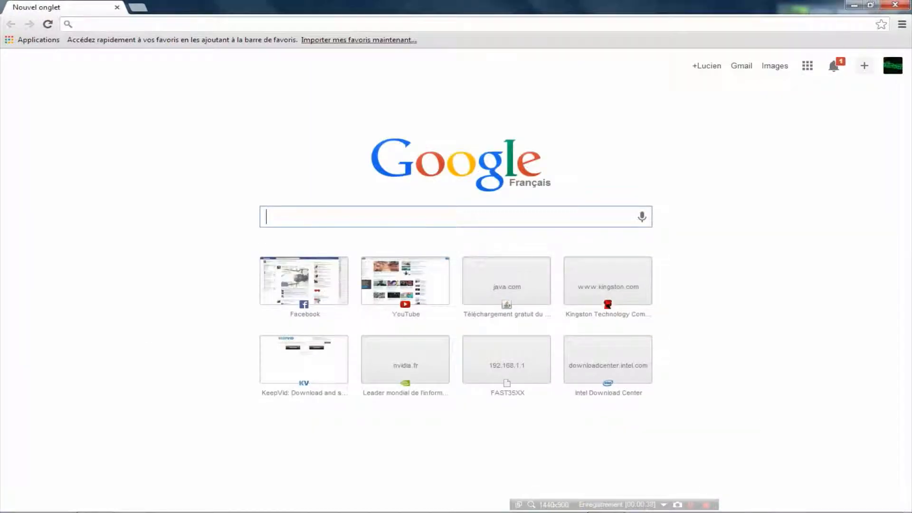
type("eye")
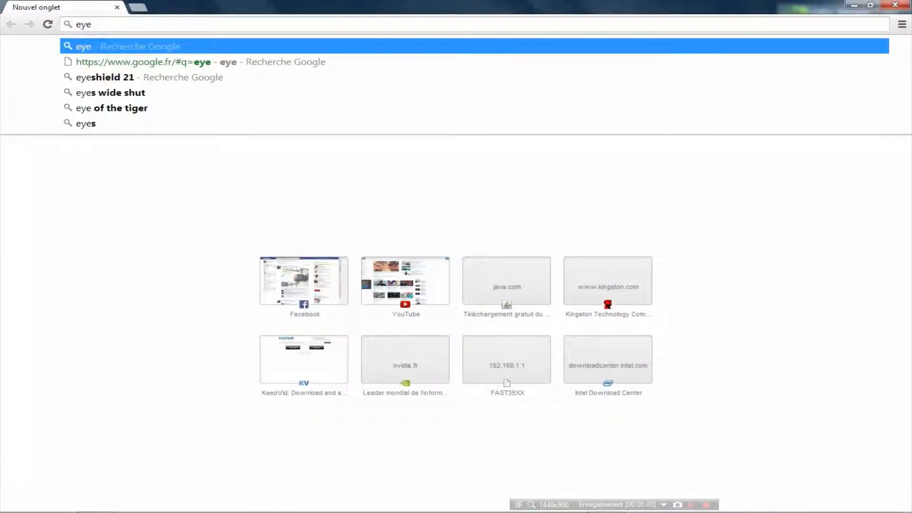
key("Return")
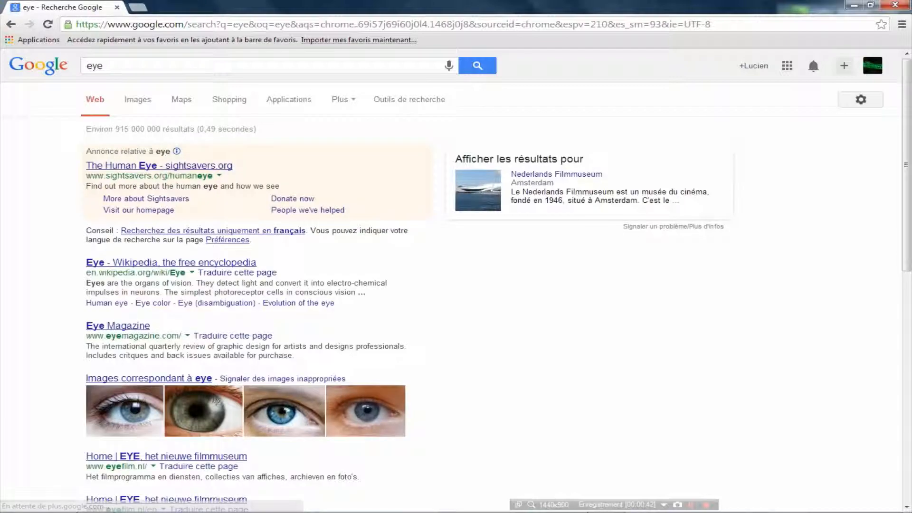
- View the finished example picture 2 from the desktop, close it and return to the maximized Chrome window
left_click_drag(361, 7, 565, 67)
double_click(29, 307)
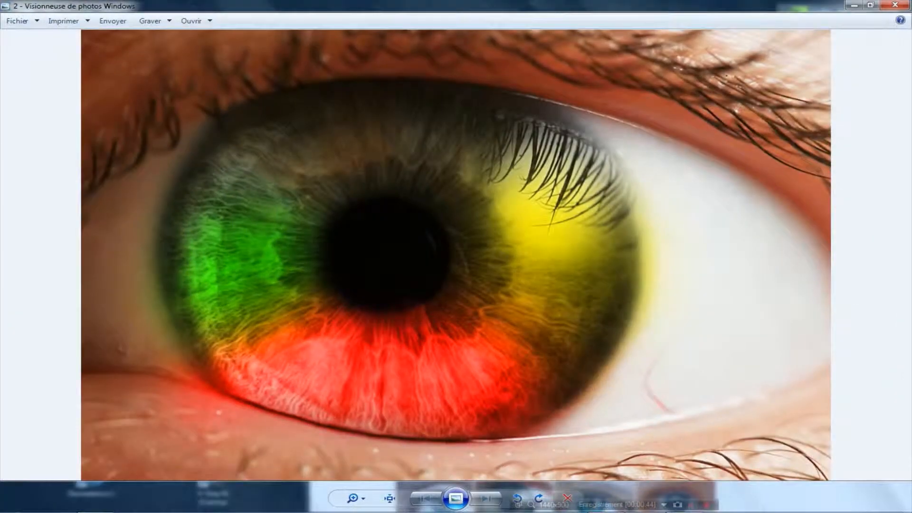
left_click(895, 5)
left_click_drag(665, 71, 592, 0)
- Search Google for "colored eyes" in a new tab
key("ctrl+t")
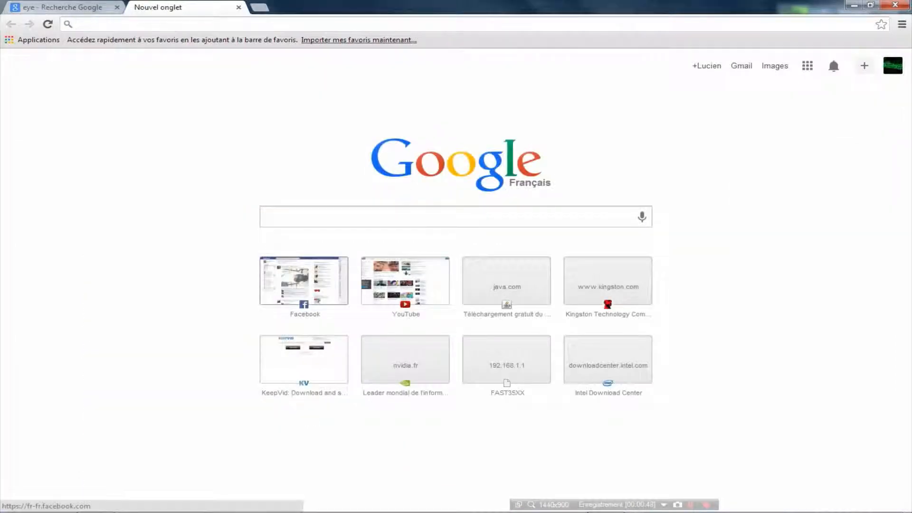
type("colored e")
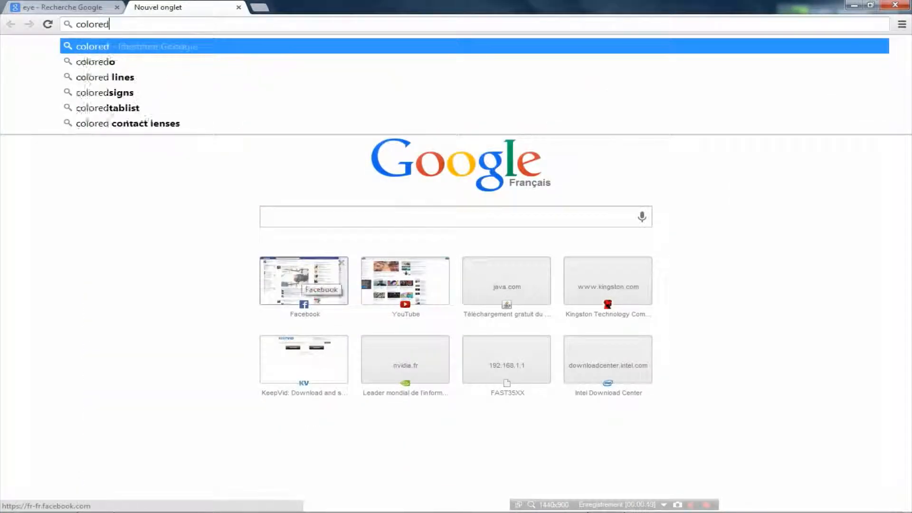
key("Down")
key("Down")
key("Return")
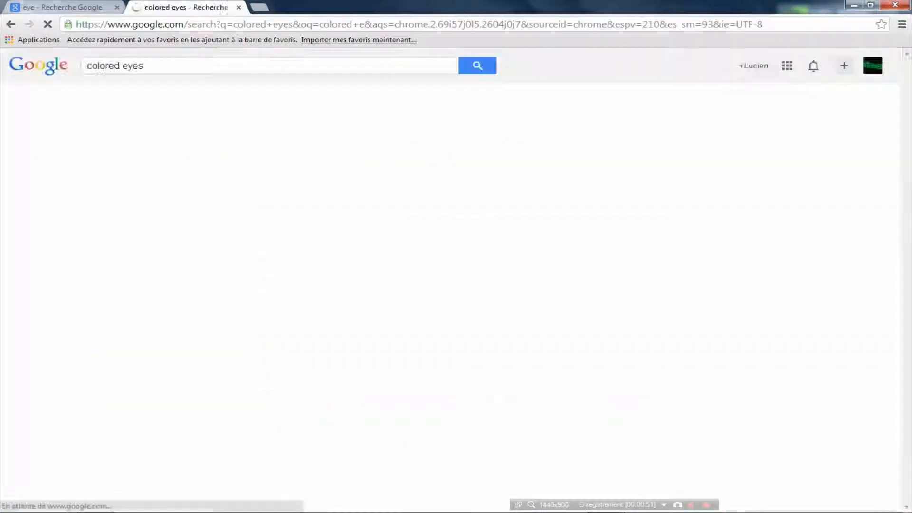
- View the Close-Up-colored eye picture from the results at full size
left_click(304, 403)
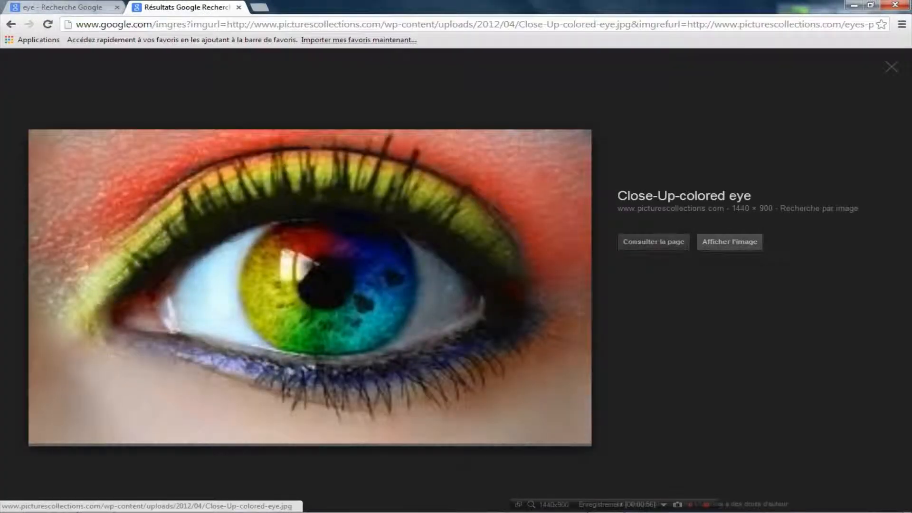
left_click(730, 241)
left_click(594, 285)
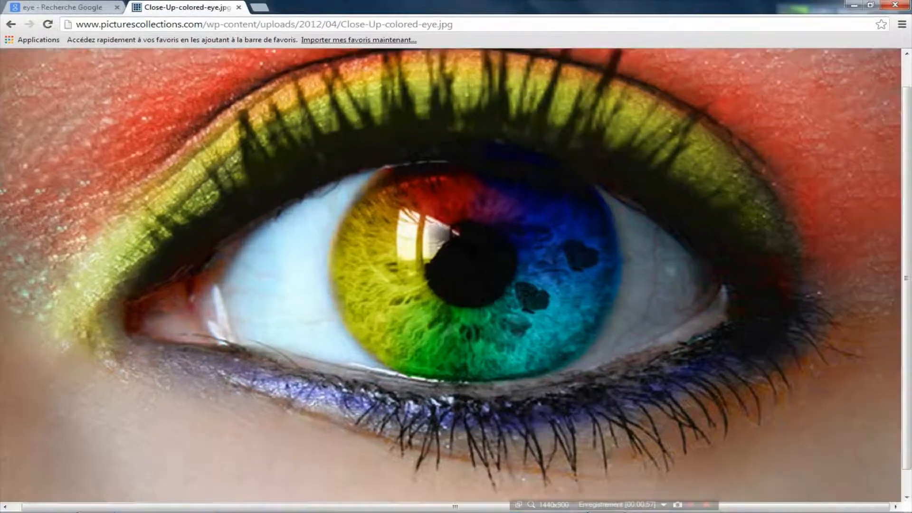
left_click(593, 285)
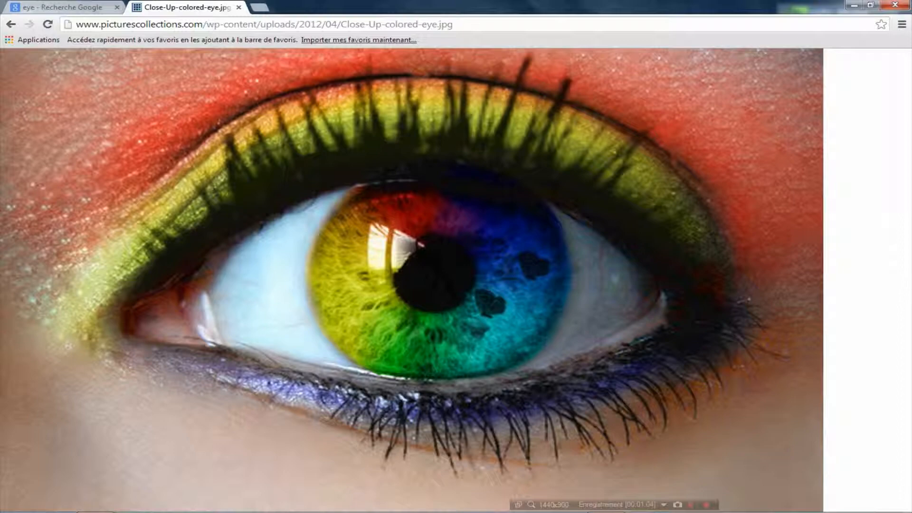
- Return to the "eye" results and display the grey-green Wikipedia iris picture at full size
left_click(63, 8)
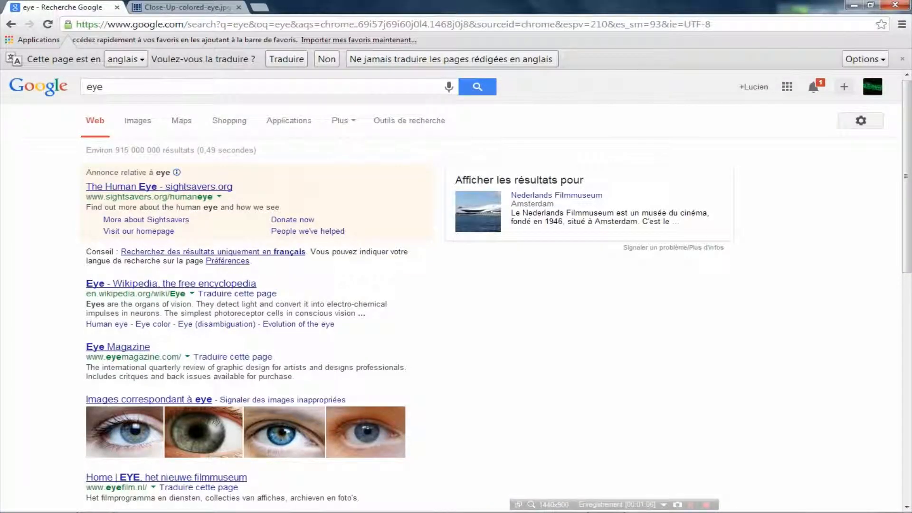
left_click(203, 432)
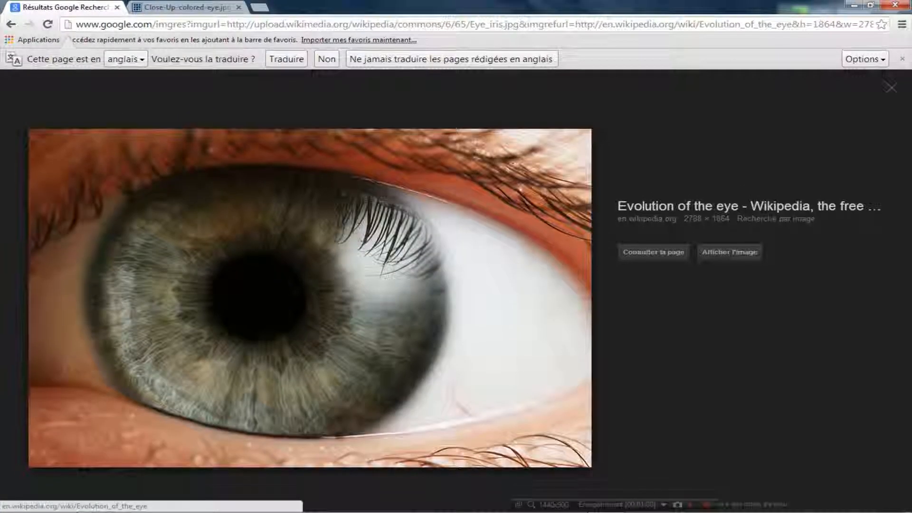
left_click(729, 252)
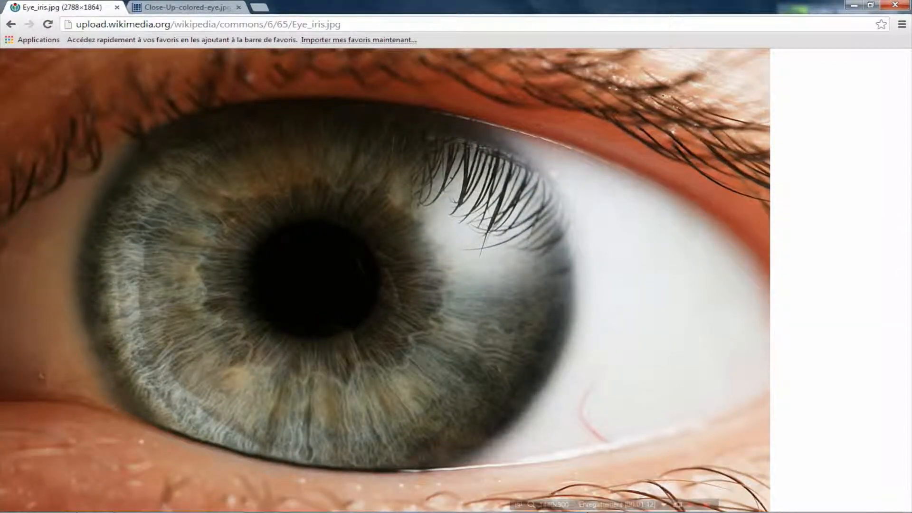
- Save the iris picture to the desktop as a JPEG image named 1
right_click(347, 197)
left_click(380, 204)
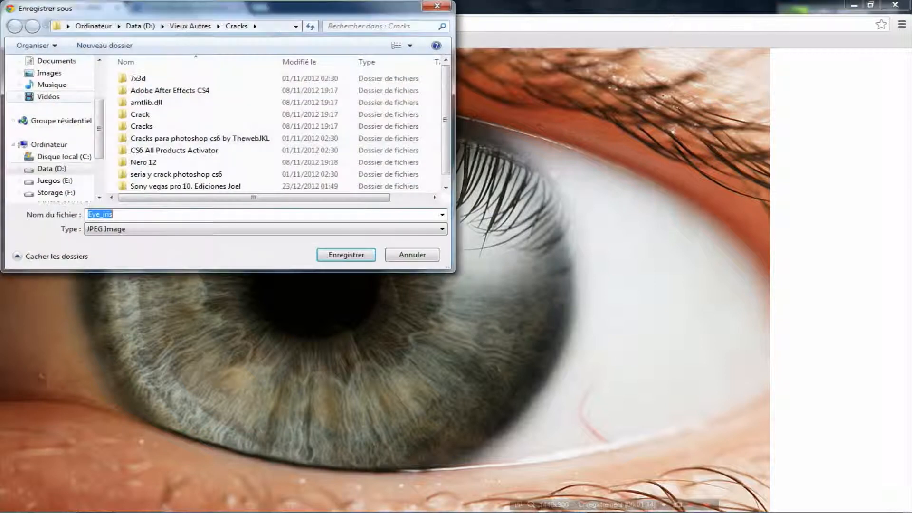
left_click_drag(98, 127, 99, 93)
left_click(49, 78)
left_click(124, 214)
type("1")
key("Return")
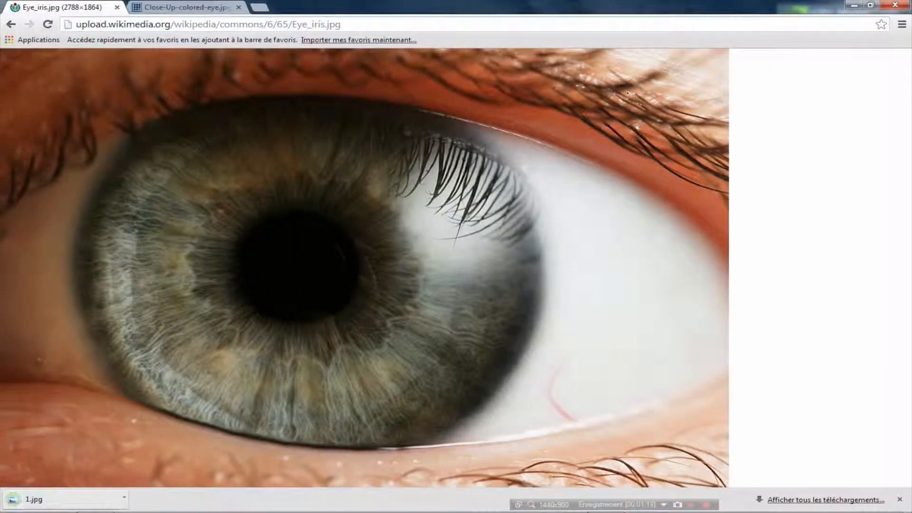
- On the desktop, move the CPU Usage gadget off the saved picture 1, then view that picture and close it
left_click(186, 7)
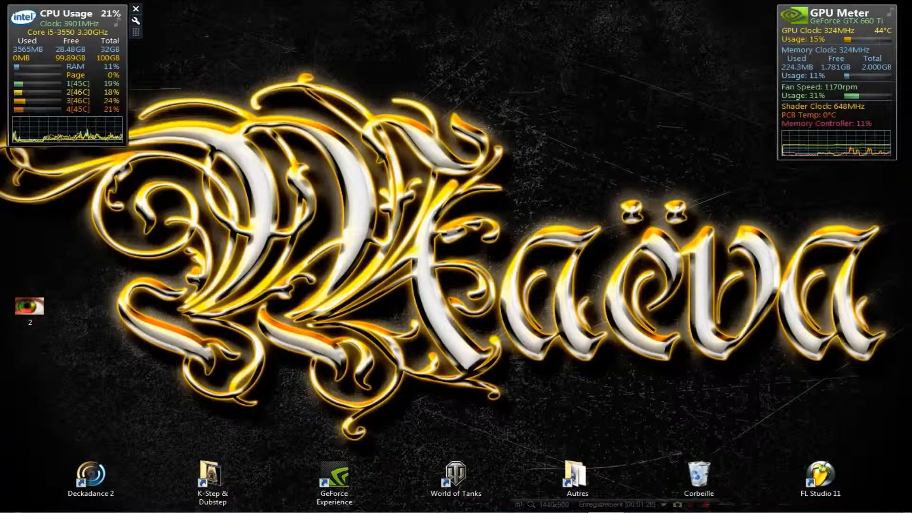
left_click_drag(136, 33, 196, 99)
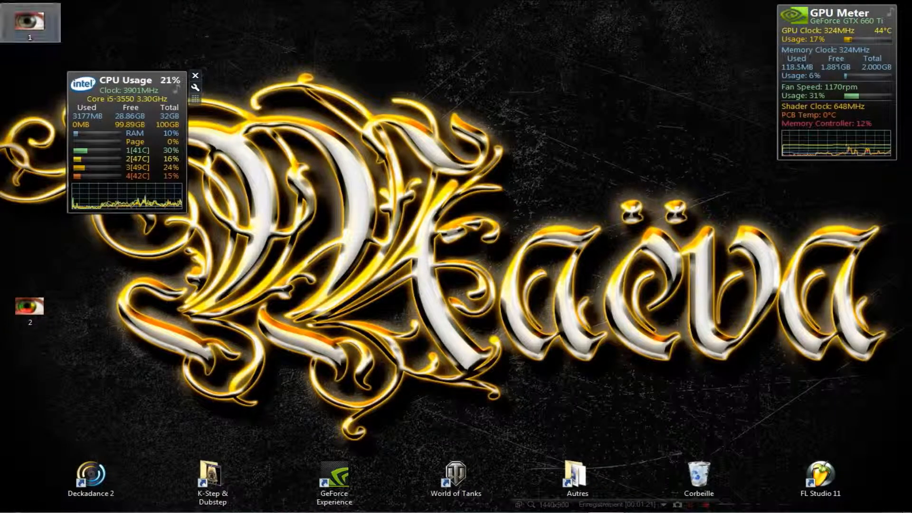
double_click(29, 22)
left_click(899, 5)
- Delete the example picture 2 from the desktop
left_click_drag(93, 275, 28, 315)
key("Delete")
key("Return")
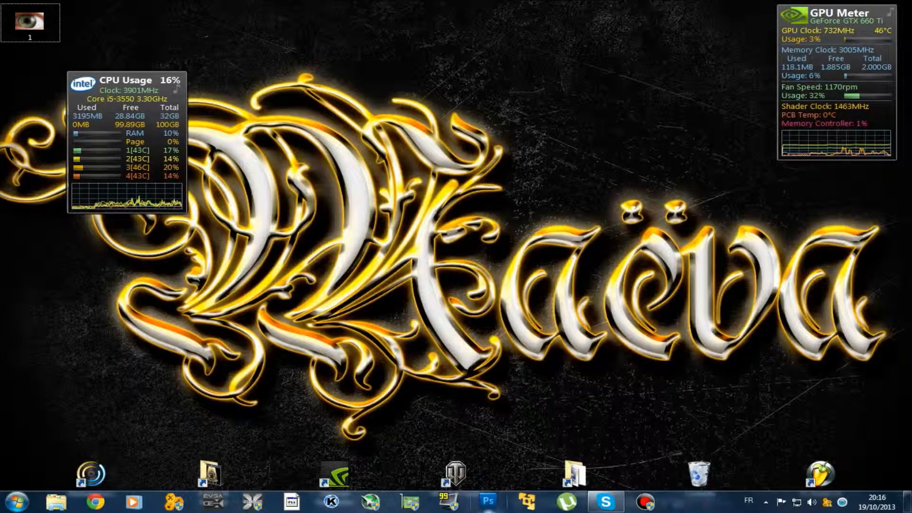
- Switch to Photoshop, bring up the file opening dialog and dismiss the trial version window, confirming with OUI
left_click(488, 501)
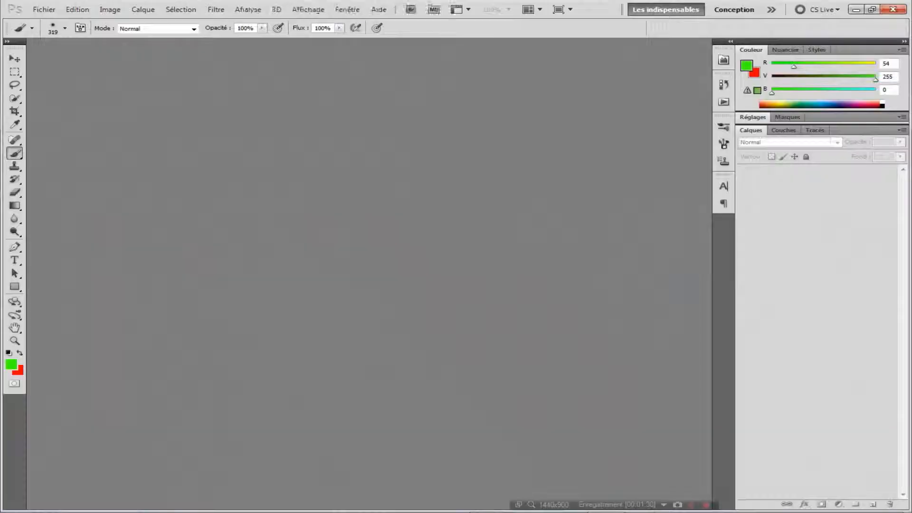
left_click(43, 9)
left_click(41, 26)
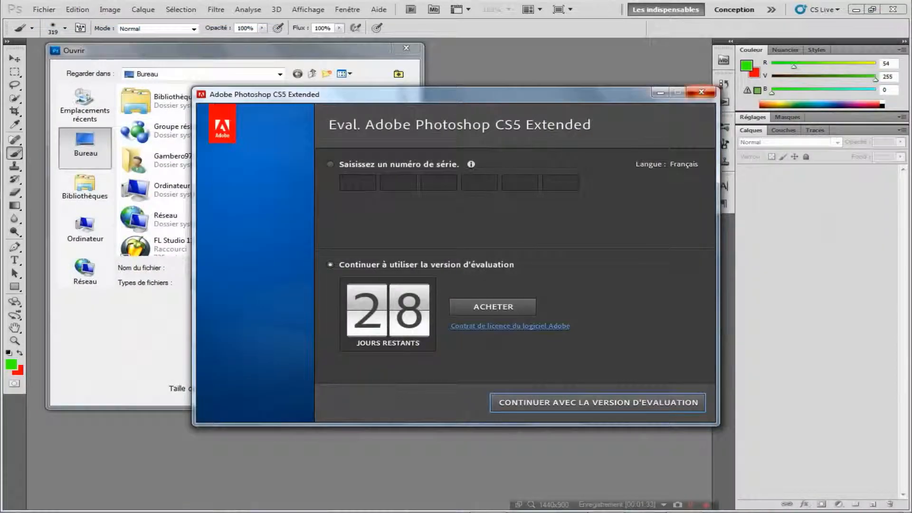
left_click(701, 92)
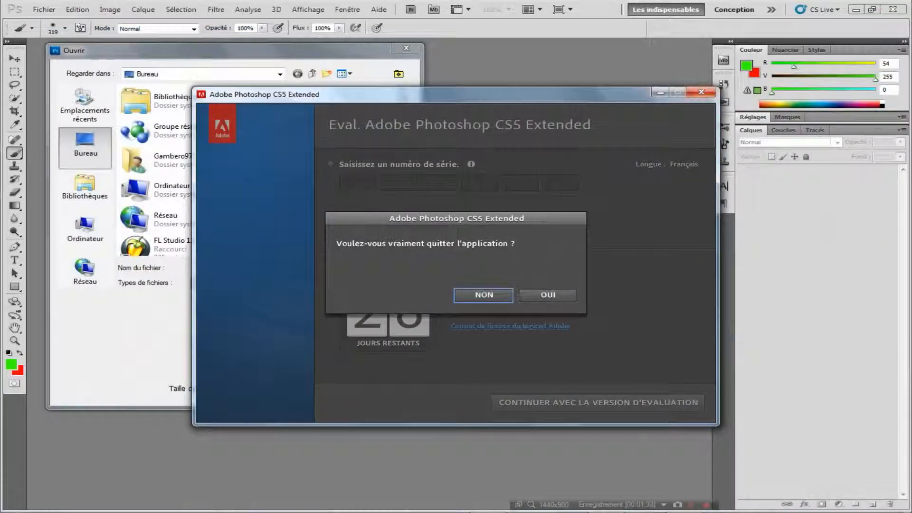
left_click(484, 295)
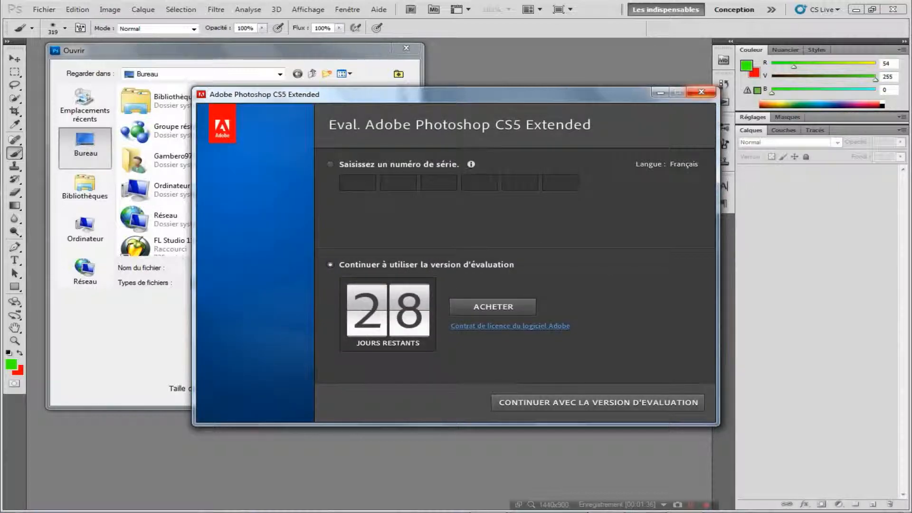
left_click(701, 92)
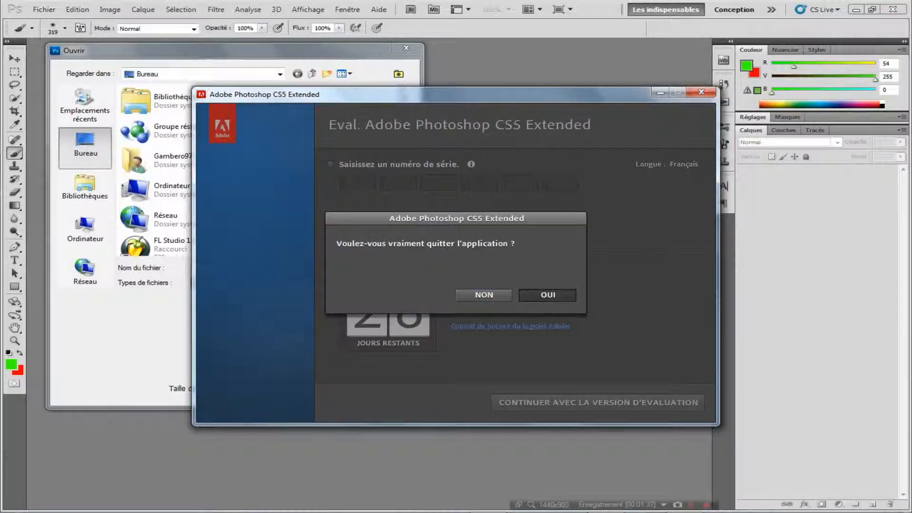
left_click(547, 295)
- Open the JPEG image 1 from the desktop (Bureau)
left_click_drag(285, 51, 388, 82)
left_click_drag(504, 161, 504, 241)
scroll(359, 201, "up", 3)
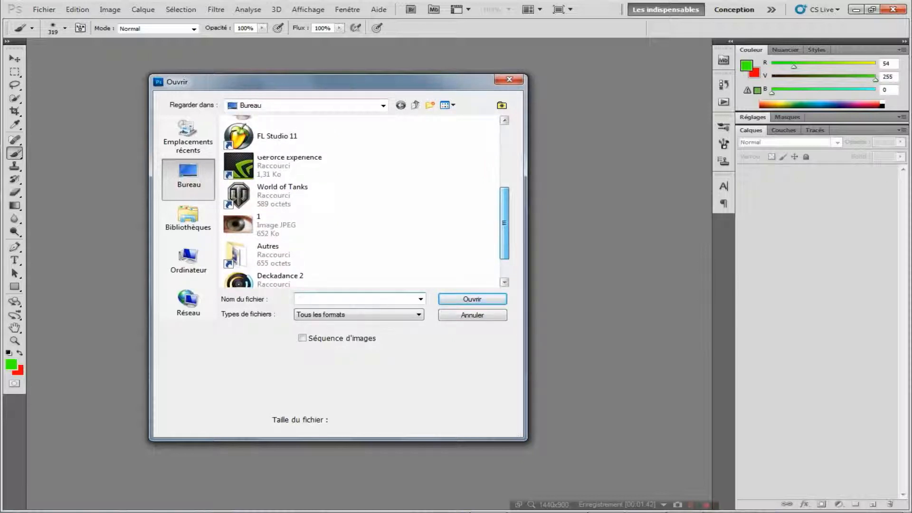
left_click_drag(505, 215, 505, 227)
left_click(188, 222)
left_click(189, 176)
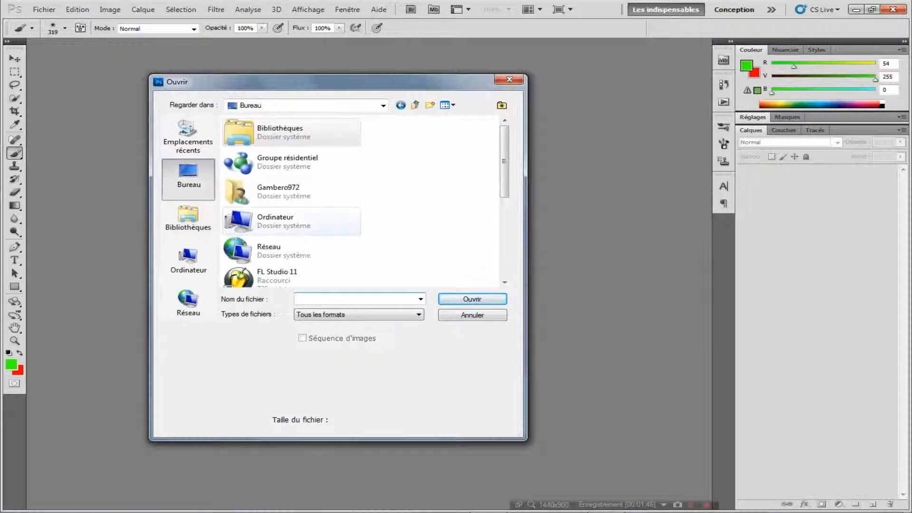
scroll(360, 199, "down", 3)
left_click(276, 184)
left_click(472, 299)
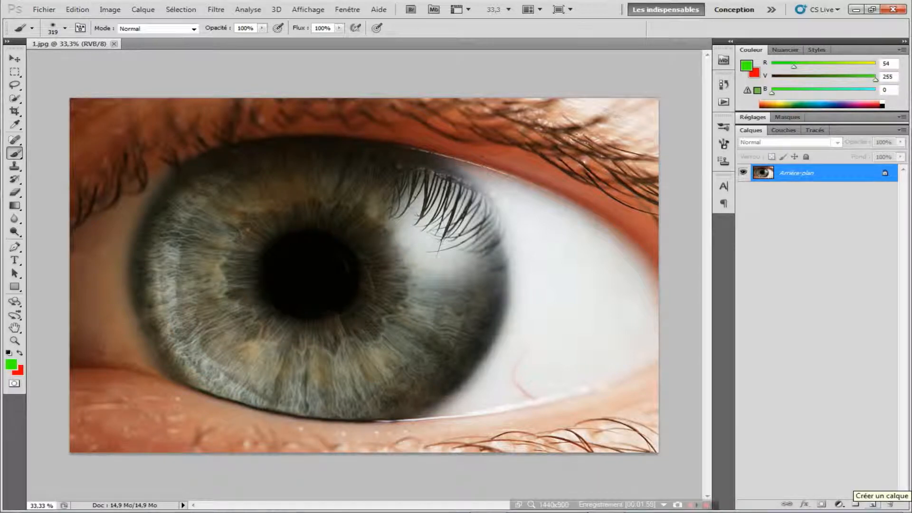
- Add a new empty layer above the background and look through the full list of brush presets
left_click(873, 504)
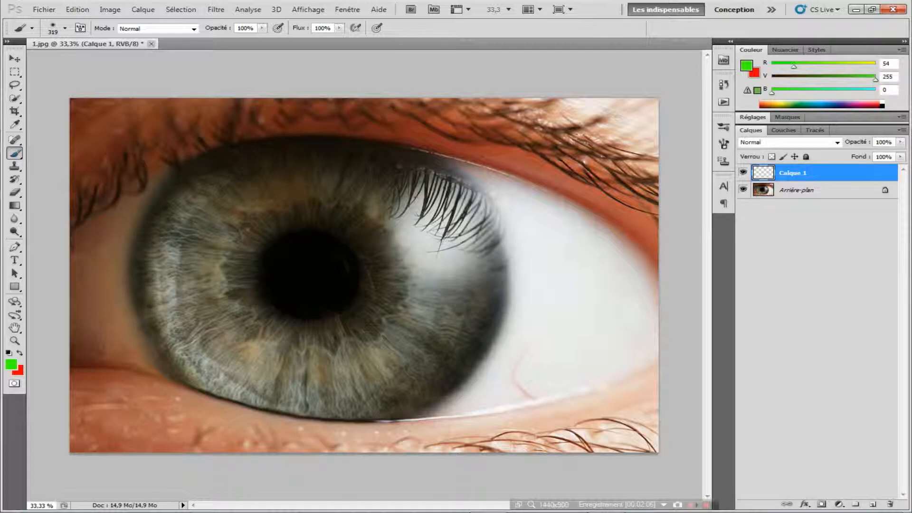
right_click(239, 250)
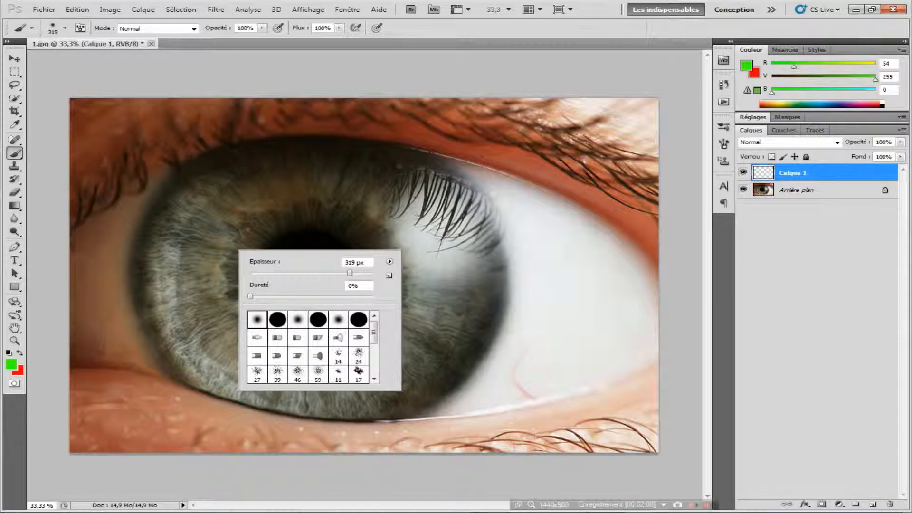
key("Escape")
right_click(353, 327)
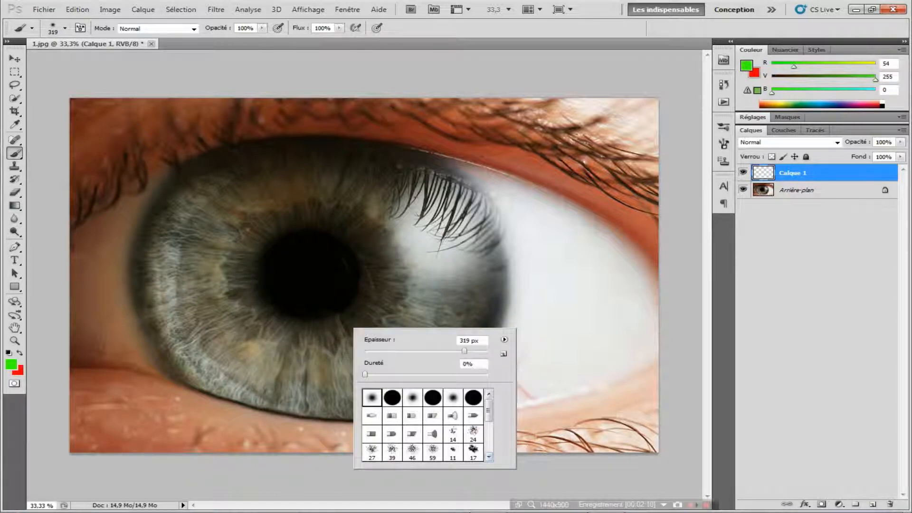
left_click_drag(514, 468, 690, 508)
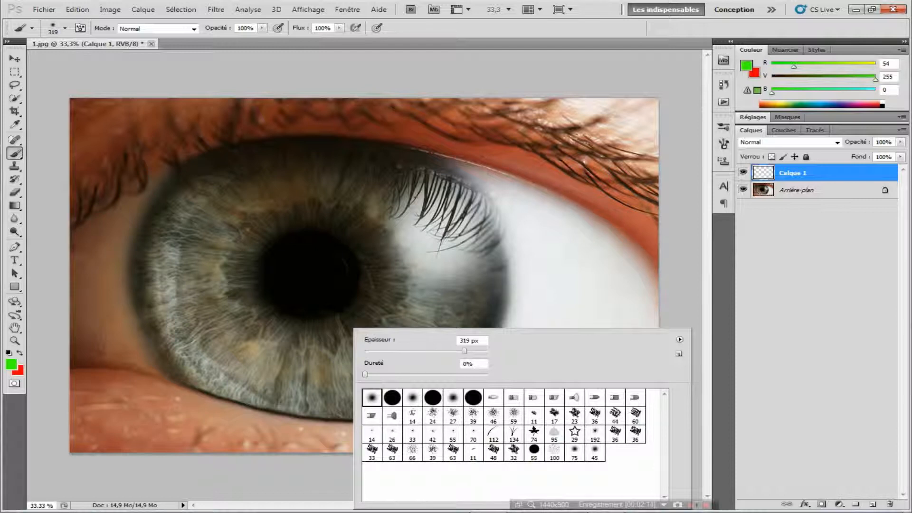
key("Escape")
- Reset the foreground and background colours to black and white, choose the hard round brush and deselect the layers
key("d")
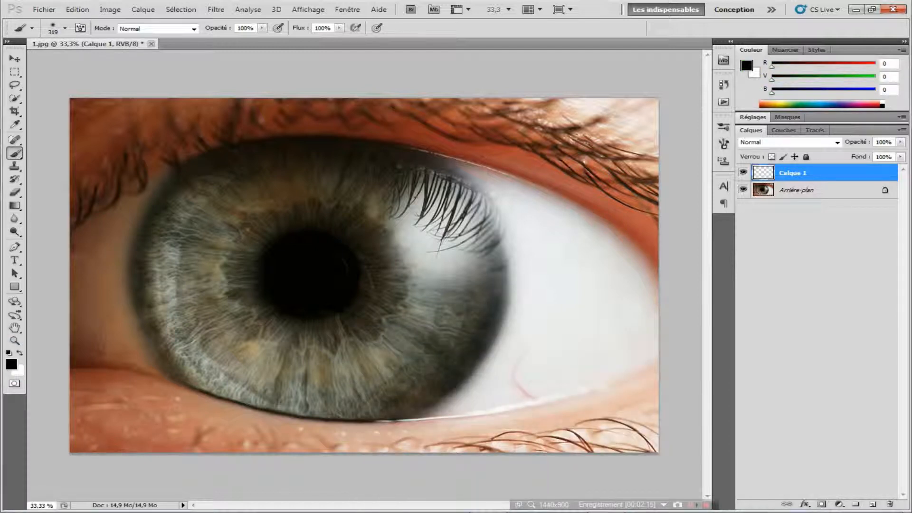
right_click(247, 277)
left_click(287, 346)
left_click(816, 285)
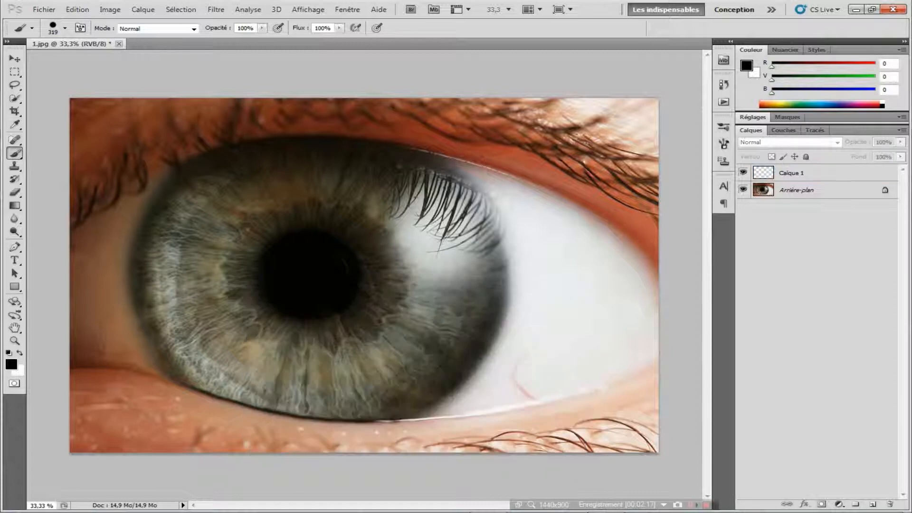
- On Calque 1, stamp test dots over the white of the eye with the hard brush and a 319 px soft round brush at 0% hardness
left_click(791, 172)
left_click(576, 263)
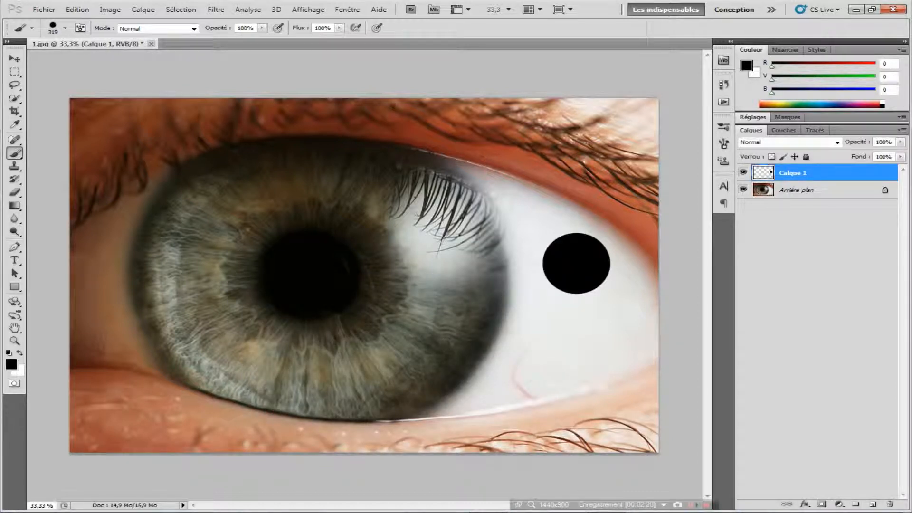
right_click(338, 281)
left_click(358, 352)
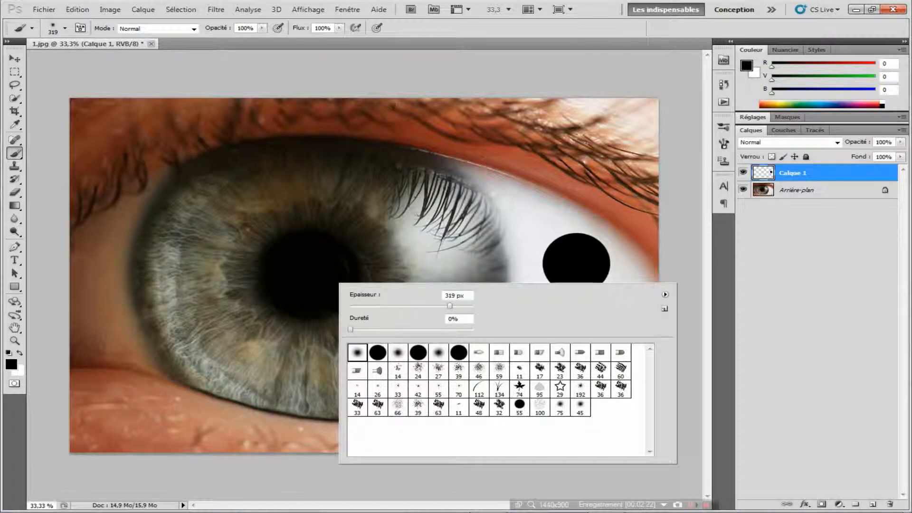
left_click(816, 285)
left_click(572, 339)
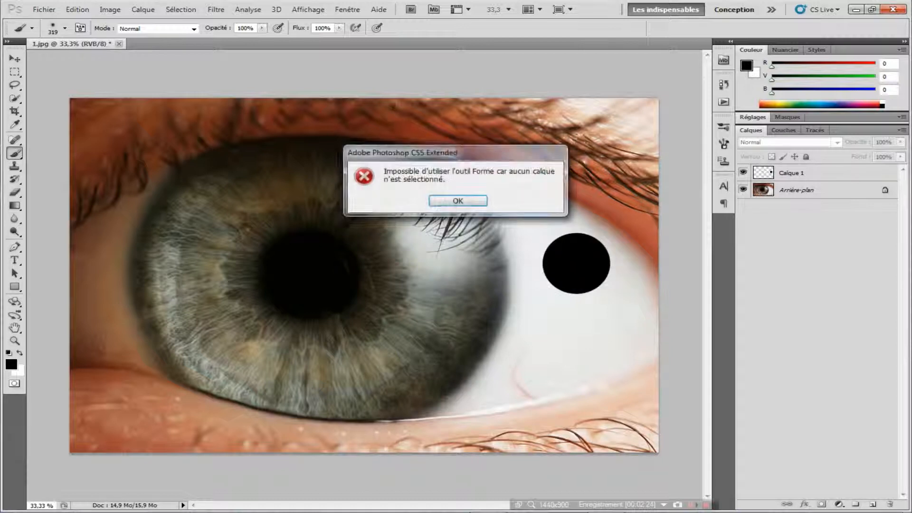
left_click(457, 199)
left_click(792, 173)
left_click(546, 353)
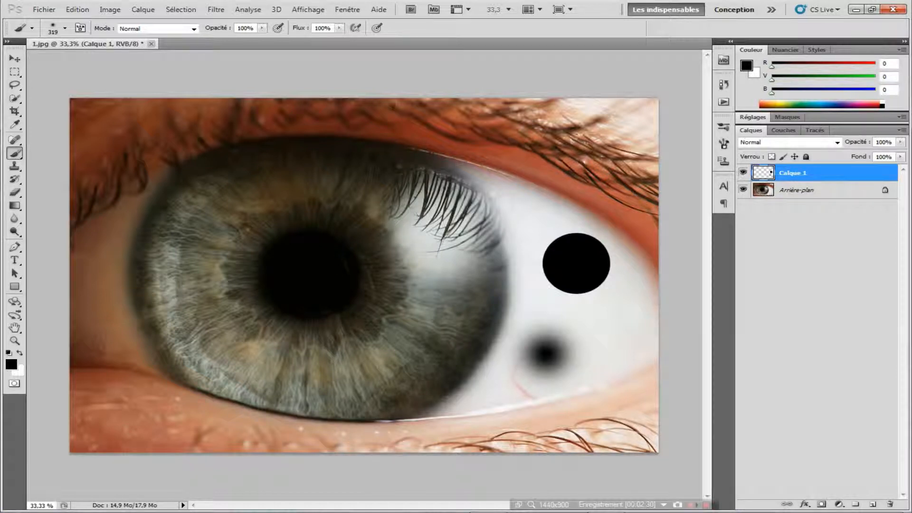
- Undo both test dots on Calque 1 and check the current brush preset without changing it
key("ctrl+alt+z")
key("ctrl+alt+z")
right_click(394, 235)
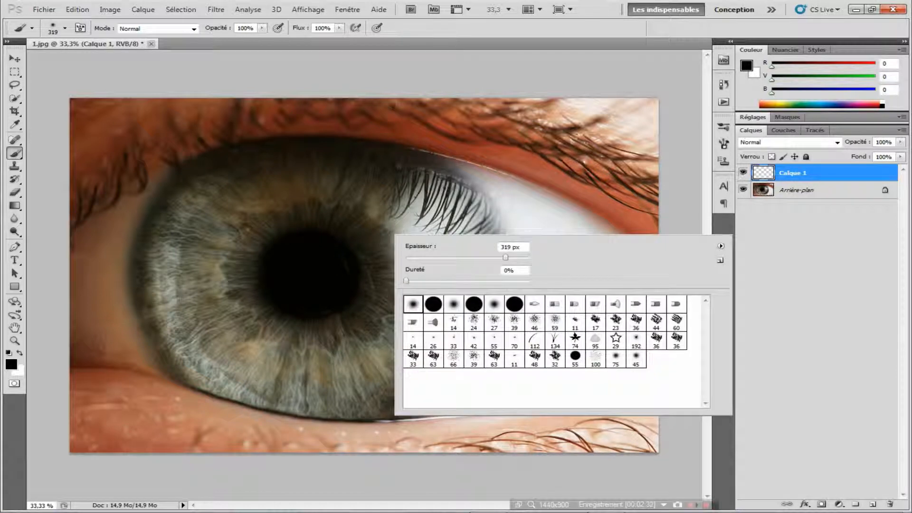
key("Escape")
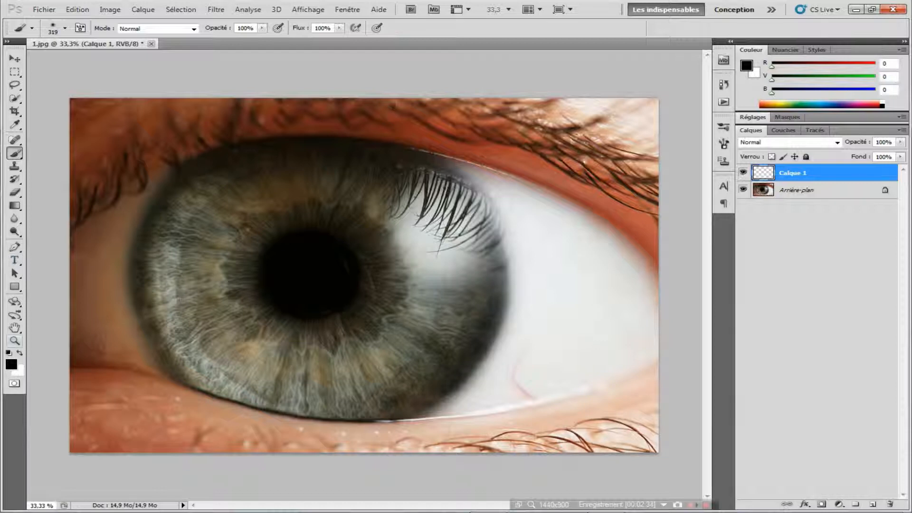
- Set the foreground colour to red (R 255) and paint the lower-right part of the iris on Calque 1
left_click(11, 364)
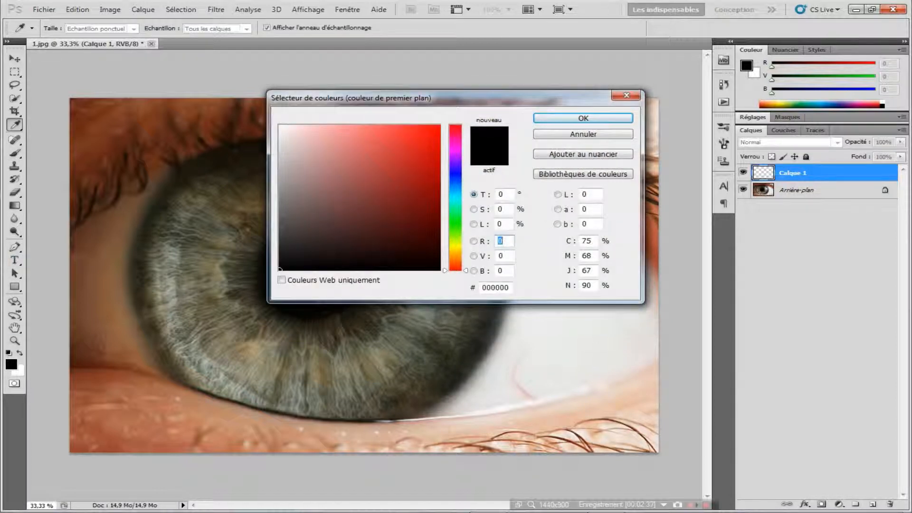
type("255")
key("Return")
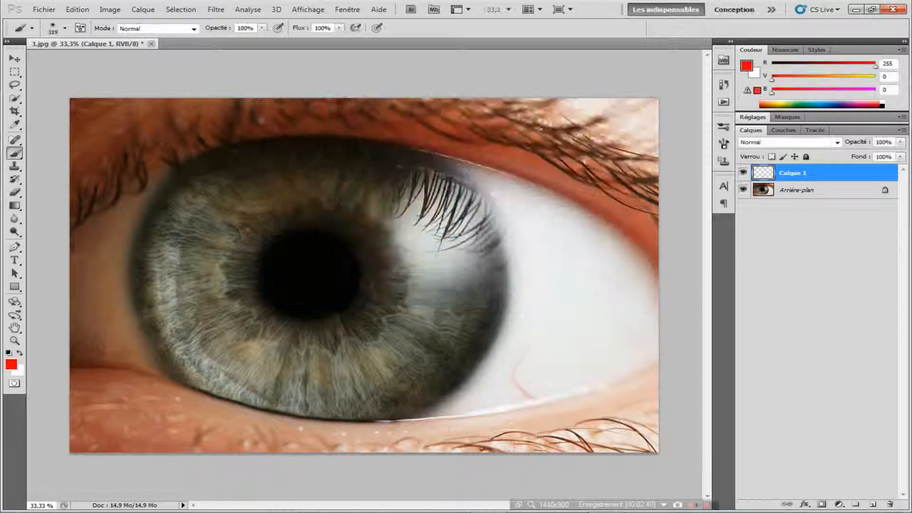
mouse_move(384, 266)
left_mouse_down()
mouse_move(471, 273)
mouse_move(459, 342)
mouse_move(396, 303)
mouse_move(392, 311)
left_mouse_up()
left_click_drag(501, 268, 495, 285)
mouse_move(440, 364)
left_mouse_down()
mouse_move(463, 380)
mouse_move(494, 354)
mouse_move(506, 328)
left_mouse_up()
mouse_move(422, 354)
left_mouse_down()
mouse_move(381, 357)
mouse_move(350, 340)
mouse_move(376, 376)
mouse_move(409, 395)
mouse_move(386, 405)
mouse_move(338, 359)
left_mouse_up()
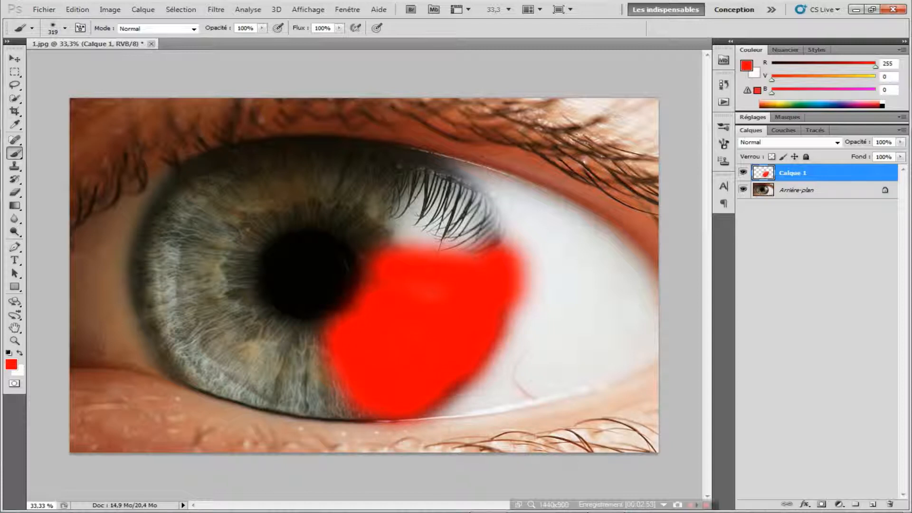
- Change the foreground colour to orange (ffa800) and paint a strip of the iris below the pupil, beside the red area
left_click(11, 365)
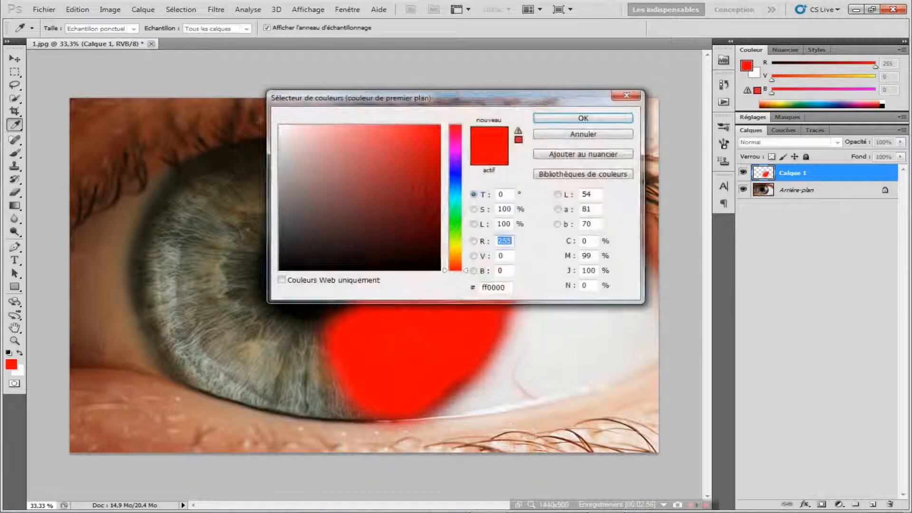
left_click(455, 254)
key("Return")
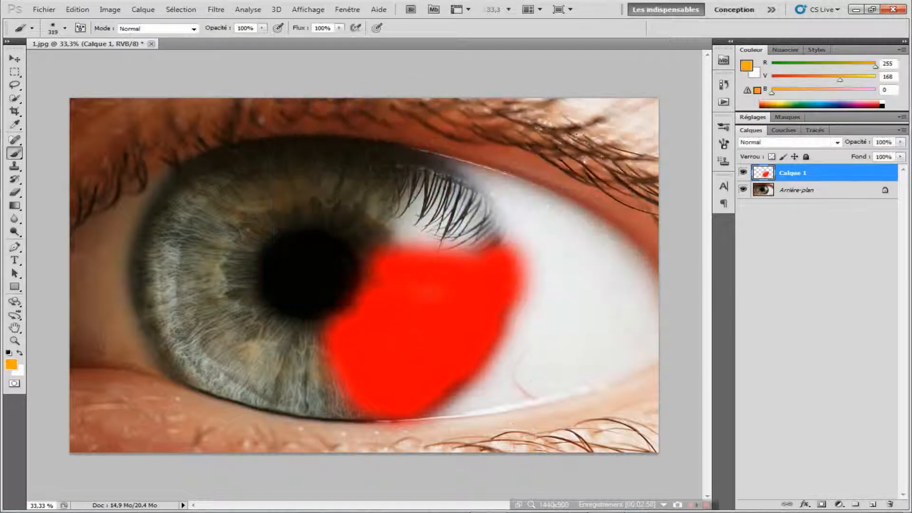
mouse_move(300, 339)
left_mouse_down()
mouse_move(304, 368)
mouse_move(340, 421)
left_mouse_up()
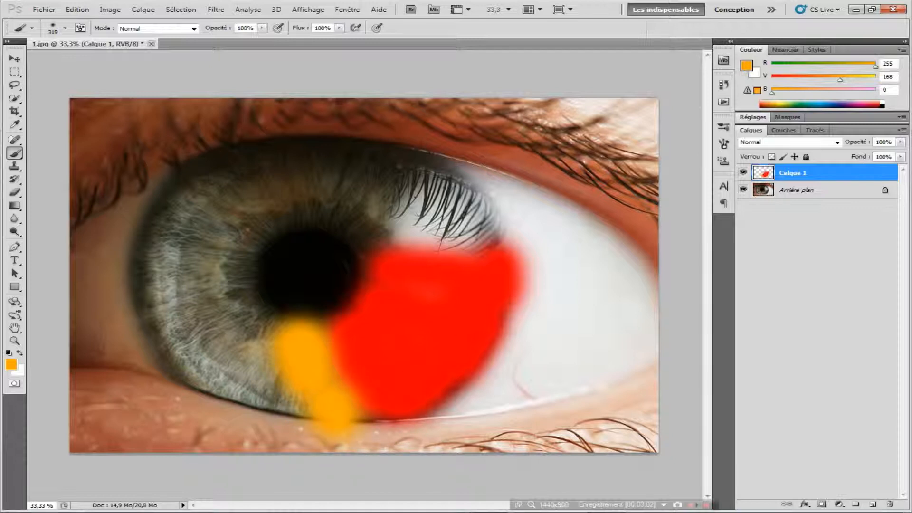
- Change the foreground colour to yellow (R 255, V 240, B 0) and paint the lower-left part of the iris
left_click(11, 364)
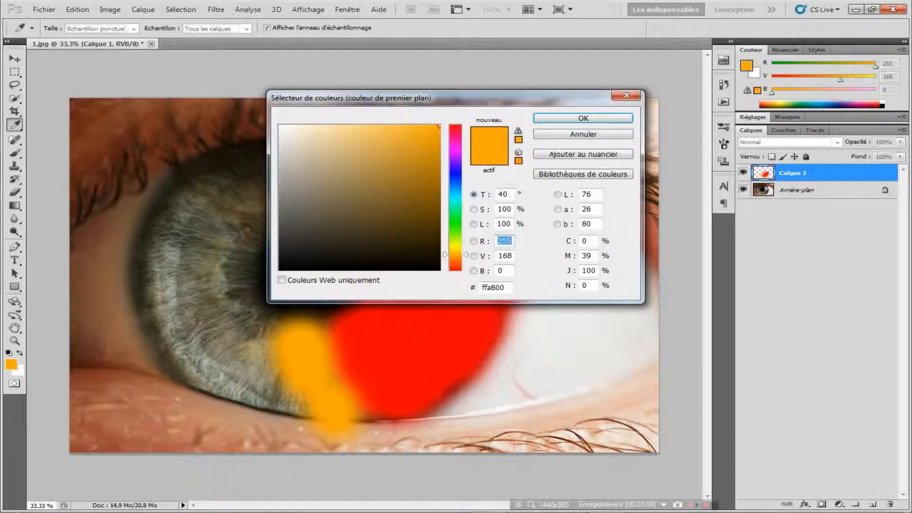
left_click(455, 248)
key("Return")
mouse_move(255, 341)
left_mouse_down()
mouse_move(281, 409)
mouse_move(186, 351)
mouse_move(190, 370)
mouse_move(171, 323)
mouse_move(256, 292)
mouse_move(285, 318)
mouse_move(288, 398)
left_mouse_up()
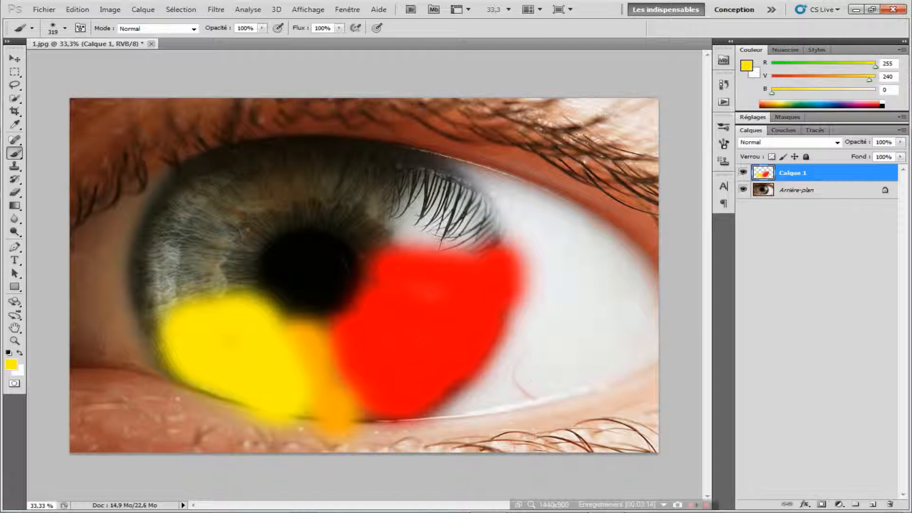
- Sample the painted orange as the foreground colour and widen the orange strip over the edge of the yellow area
left_click(11, 364)
left_click(313, 354)
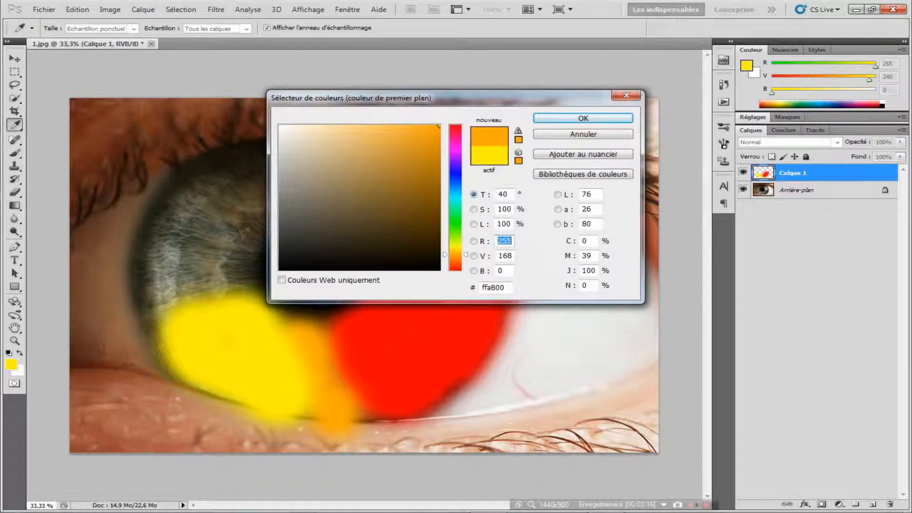
key("Return")
mouse_move(314, 349)
left_mouse_down()
mouse_move(299, 403)
mouse_move(297, 363)
mouse_move(284, 399)
left_mouse_up()
- Set the foreground colour back to pure red and touch up the red area along its border with the orange strip
left_click(11, 364)
left_click_drag(455, 255, 455, 271)
key("Return")
mouse_move(380, 395)
left_mouse_down()
mouse_move(374, 402)
mouse_move(369, 372)
left_mouse_up()
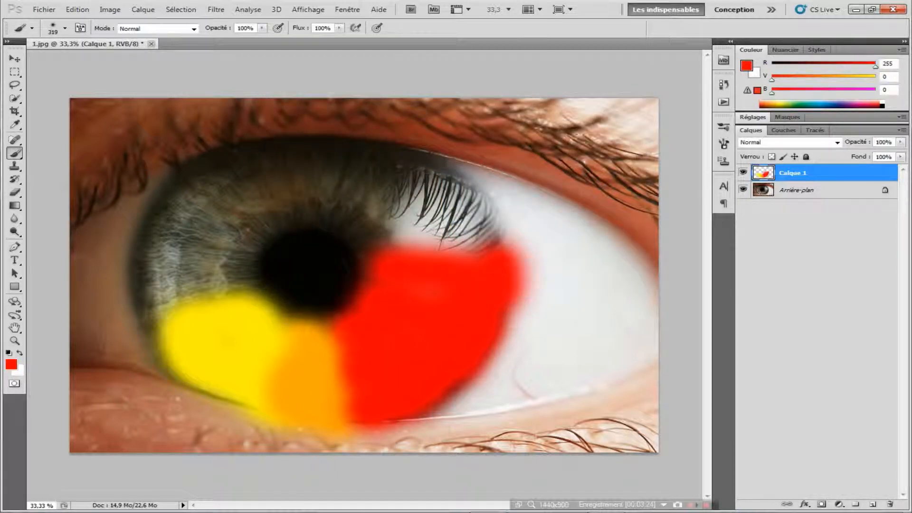
- Set the foreground colour to yellow (fff600) and extend the yellow area upward along the left side of the iris
left_click(12, 364)
left_click_drag(455, 269, 455, 246)
key("Return")
mouse_move(178, 295)
left_mouse_down()
mouse_move(166, 291)
mouse_move(170, 308)
mouse_move(229, 287)
mouse_move(175, 315)
left_mouse_up()
- Choose a bright green foreground colour and paint a band across the left side of the iris above the yellow area
left_click(12, 365)
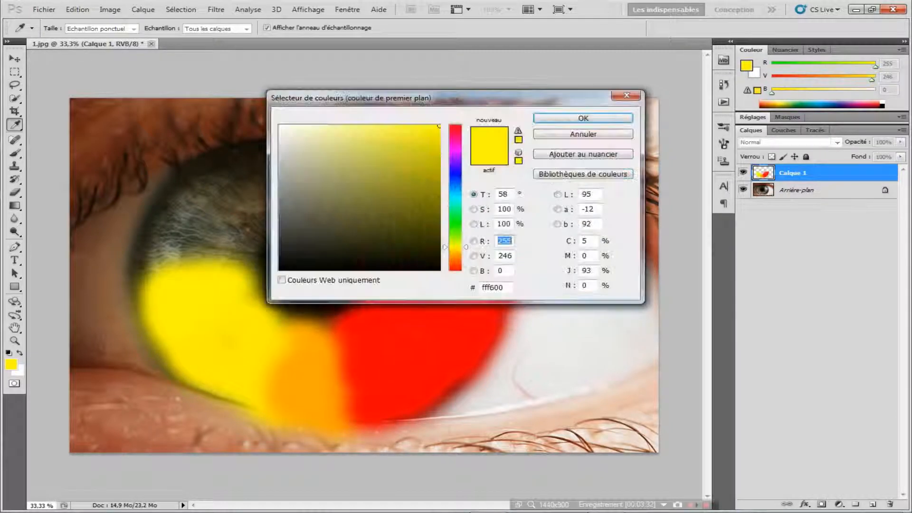
left_click(455, 173)
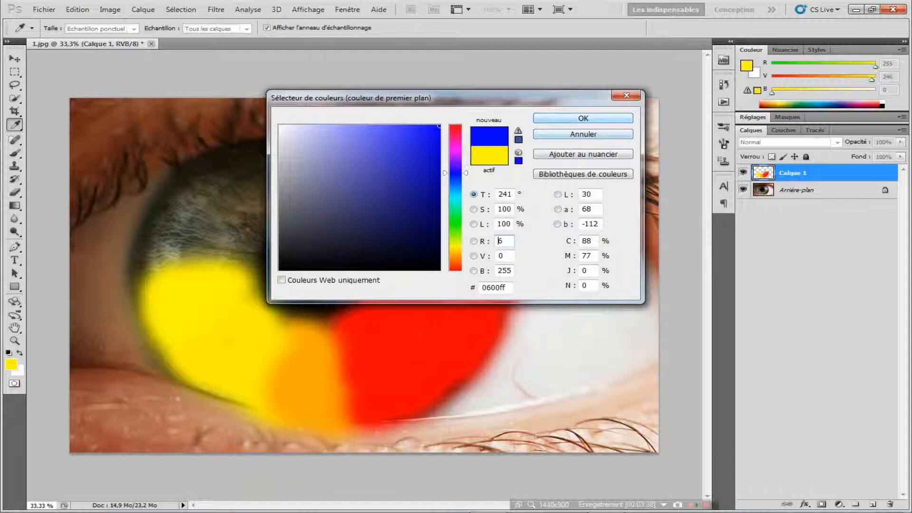
left_click(455, 223)
key("Return")
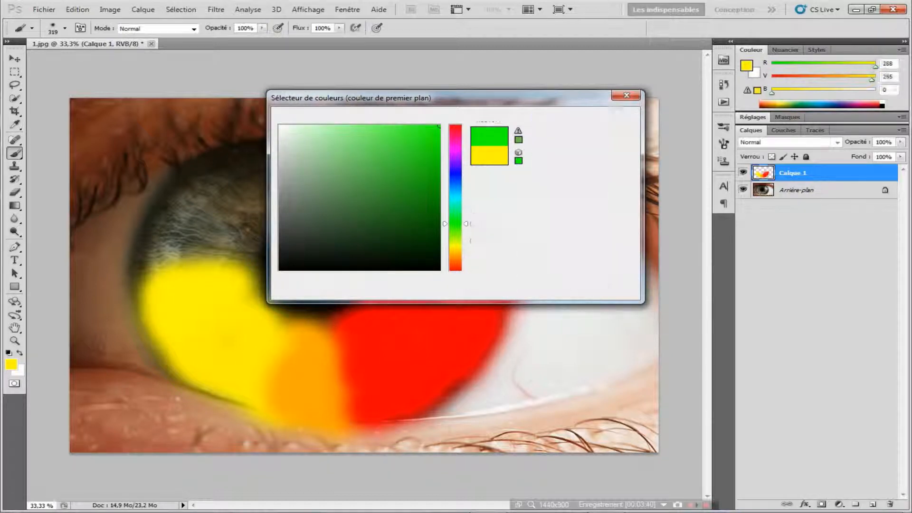
left_click_drag(157, 243, 241, 245)
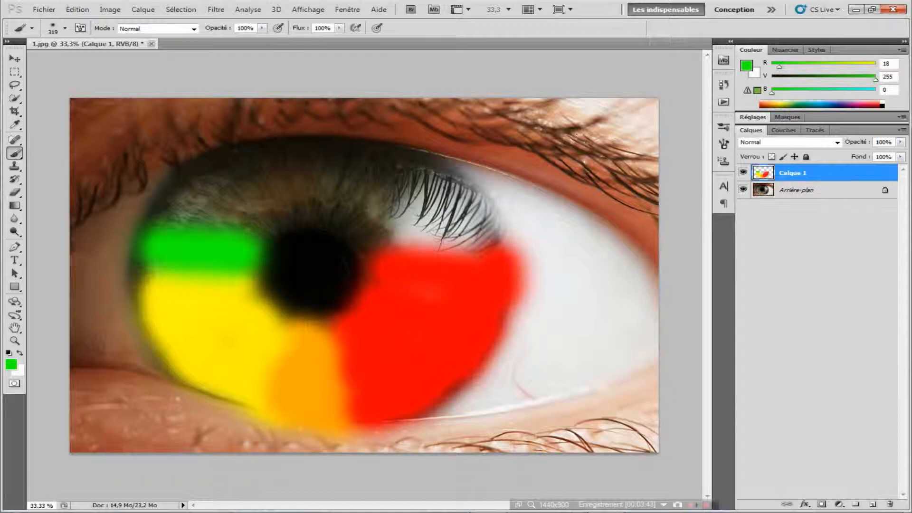
- Change the foreground colour to blue (R 0, V 108, B 255) and paint the upper-left part of the iris above the green band
left_click(11, 365)
left_click_drag(455, 224, 455, 183)
key("Return")
mouse_move(187, 204)
left_mouse_down()
mouse_move(240, 202)
mouse_move(262, 223)
mouse_move(216, 187)
mouse_move(261, 204)
mouse_move(224, 164)
left_mouse_up()
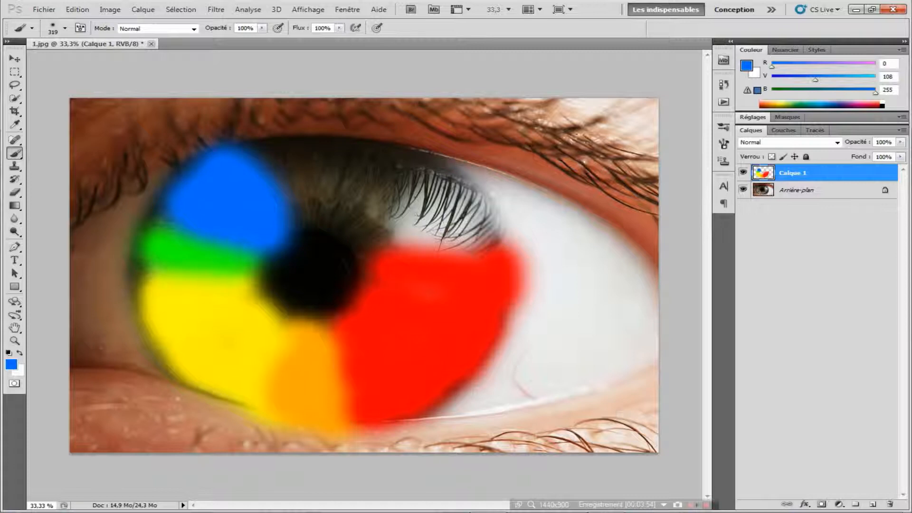
- Change the foreground colour to dark blue (R 18, V 0, B 255) and paint a wedge above the pupil beside the lighter blue
left_click(12, 364)
left_click_drag(455, 183, 456, 171)
key("Return")
mouse_move(282, 158)
left_mouse_down()
mouse_move(300, 175)
mouse_move(310, 208)
mouse_move(268, 195)
left_mouse_up()
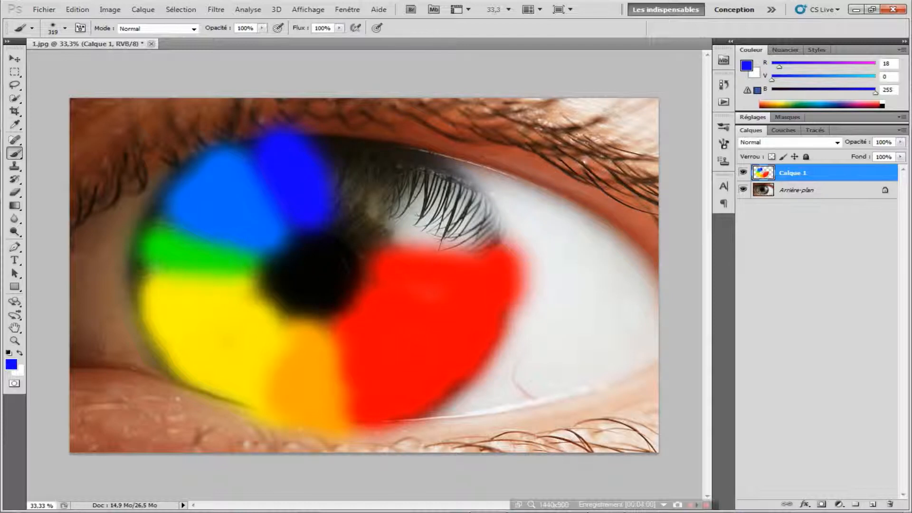
- Sample the painted lighter blue and brush it over the dark blue wedge, extending it across the iris above the pupil
left_click(12, 364)
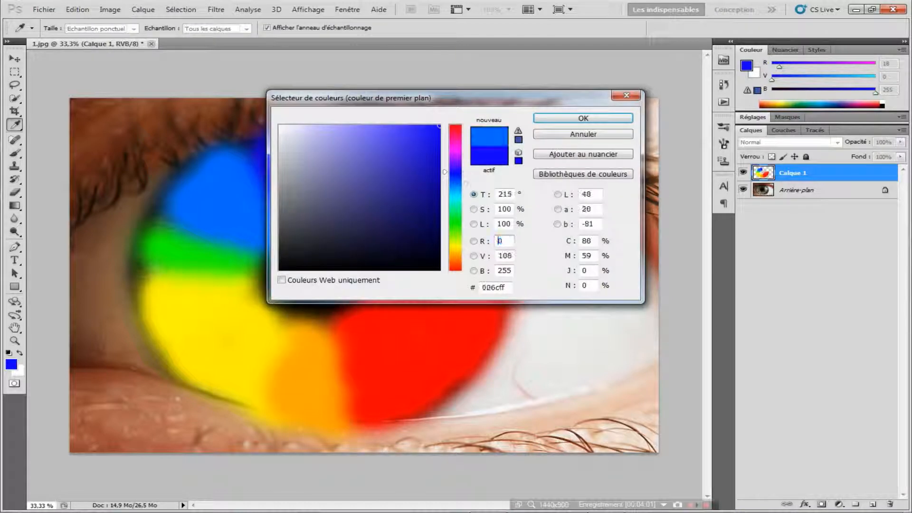
left_click(230, 188)
key("Return")
mouse_move(255, 151)
left_mouse_down()
mouse_move(285, 171)
mouse_move(243, 147)
left_mouse_up()
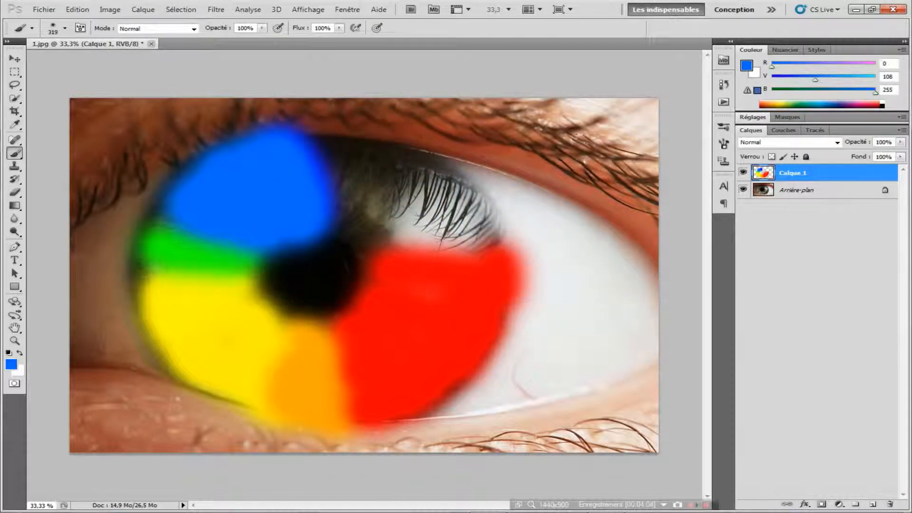
left_click_drag(314, 135, 325, 190)
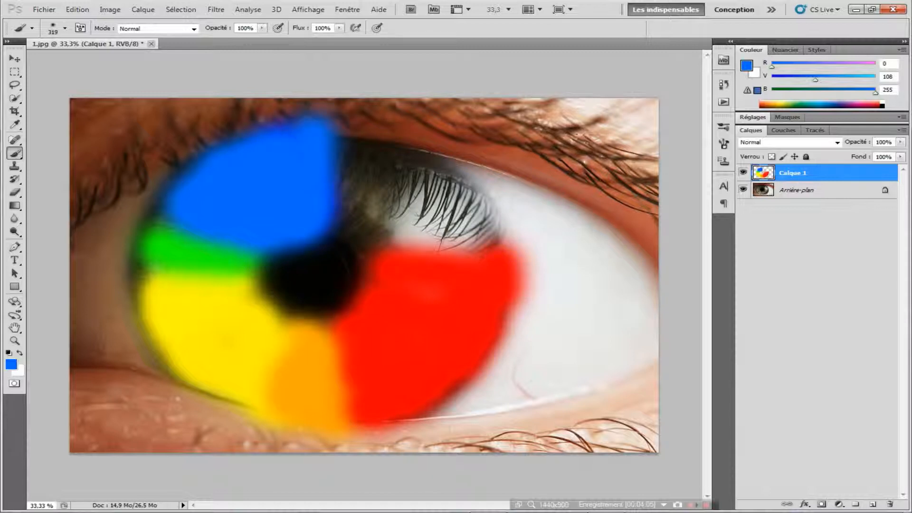
- Set the foreground colour to dark blue (R 24, V 0, B 255) and paint the iris just right of the lighter blue area
left_click(12, 364)
left_click_drag(456, 177, 456, 172)
key("Return")
mouse_move(357, 164)
left_mouse_down()
mouse_move(348, 202)
mouse_move(382, 167)
mouse_move(387, 214)
left_mouse_up()
key("Return")
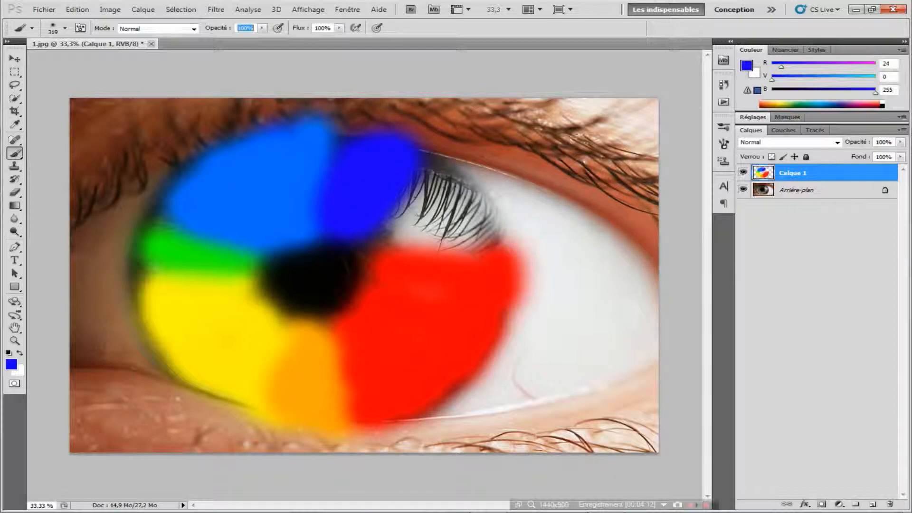
- Set the foreground colour to violet (R 72, V 0, B 162) and fill the upper-right part of the iris between dark blue and red
left_click(11, 364)
left_click_drag(455, 171, 455, 162)
mouse_move(439, 188)
left_mouse_down()
mouse_move(440, 175)
mouse_move(439, 203)
mouse_move(439, 178)
mouse_move(404, 225)
mouse_move(442, 230)
mouse_move(463, 203)
mouse_move(422, 231)
left_mouse_up()
left_click(583, 118)
mouse_move(450, 260)
left_mouse_down()
mouse_move(504, 237)
mouse_move(511, 218)
left_mouse_up()
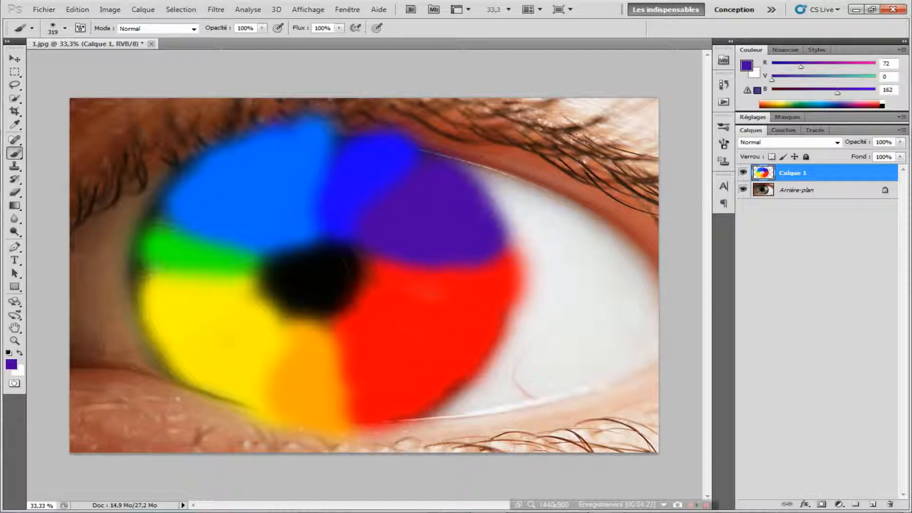
left_click_drag(449, 155, 418, 139)
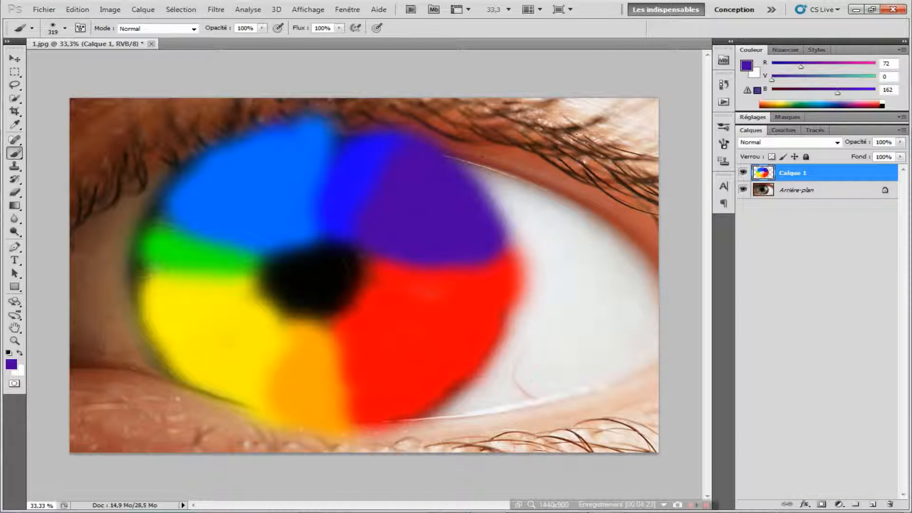
left_click(492, 239)
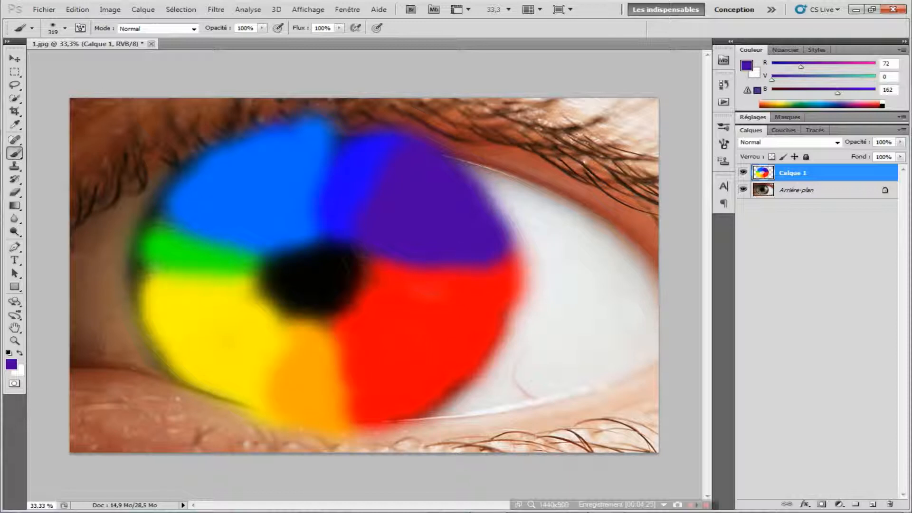
key("Return")
- Look through the blending modes available for Calque 1, leaving it on Normal
left_click(837, 142)
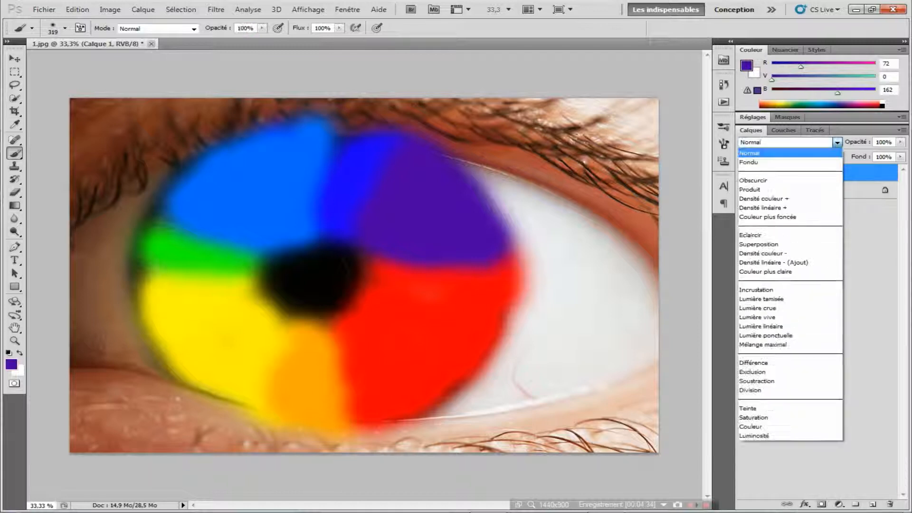
left_click(837, 142)
left_click(836, 142)
left_click(836, 142)
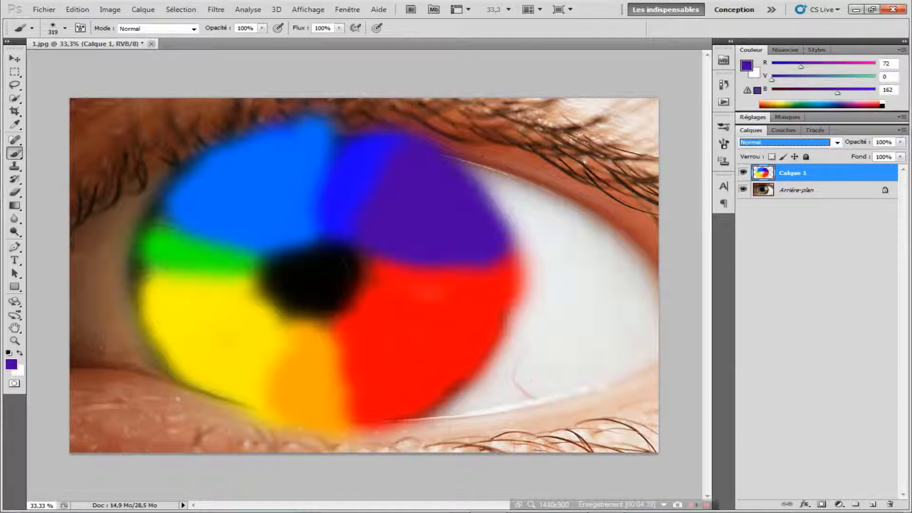
mouse_move(856, 142)
left_mouse_down()
mouse_move(823, 142)
mouse_move(856, 142)
left_mouse_up()
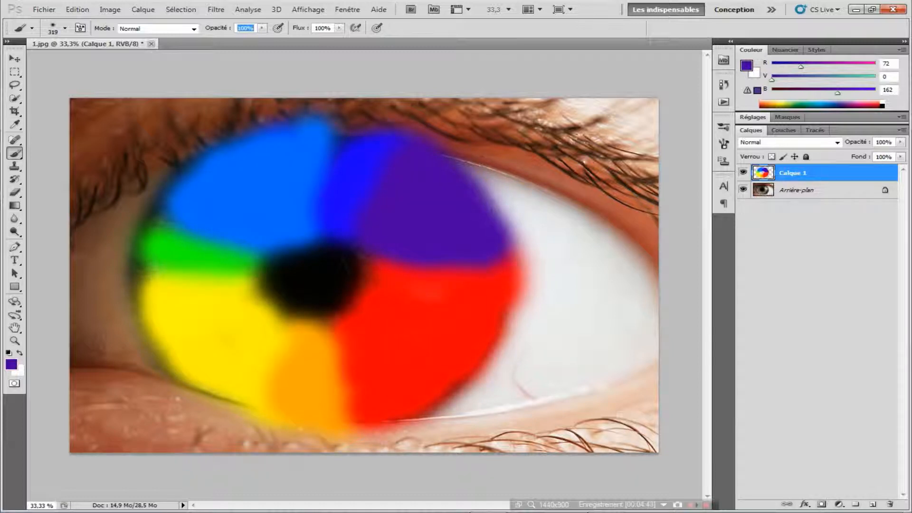
left_click(837, 142)
left_click(838, 142)
left_click(837, 143)
left_click(837, 142)
left_click(838, 142)
left_click(837, 143)
- Toggle the visibility of Arrière-plan and Calque 1 to compare the painted colours with the original eye, leaving both layers shown
left_click(743, 190)
left_click(742, 173)
left_click(743, 189)
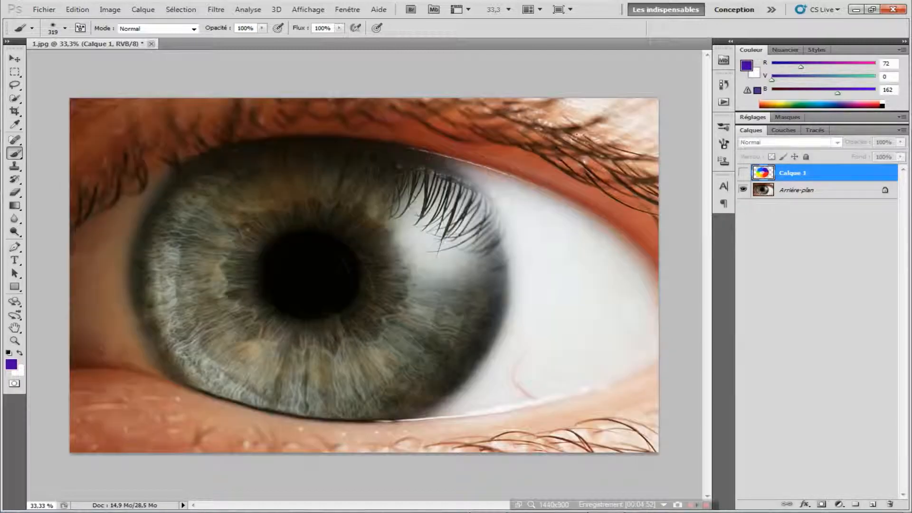
left_click(743, 172)
- Set the blending mode of Calque 1 to Couleur
left_click(788, 142)
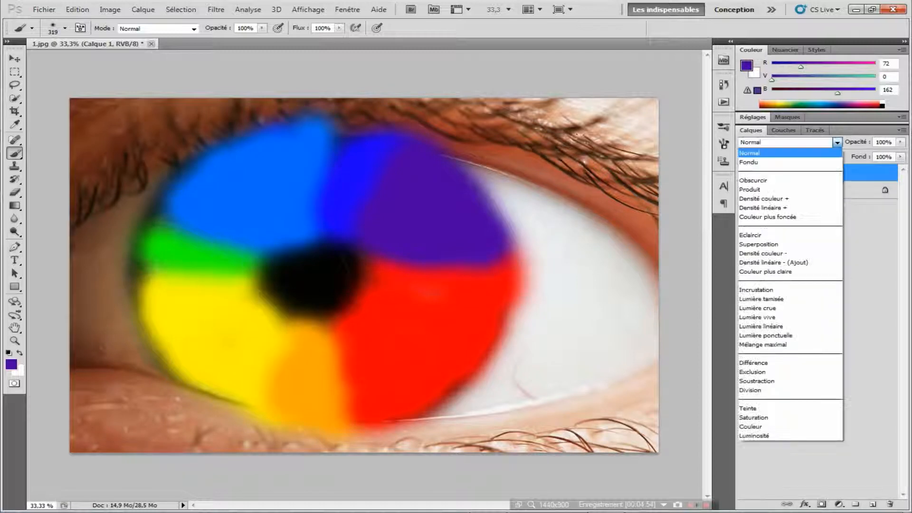
key("Return")
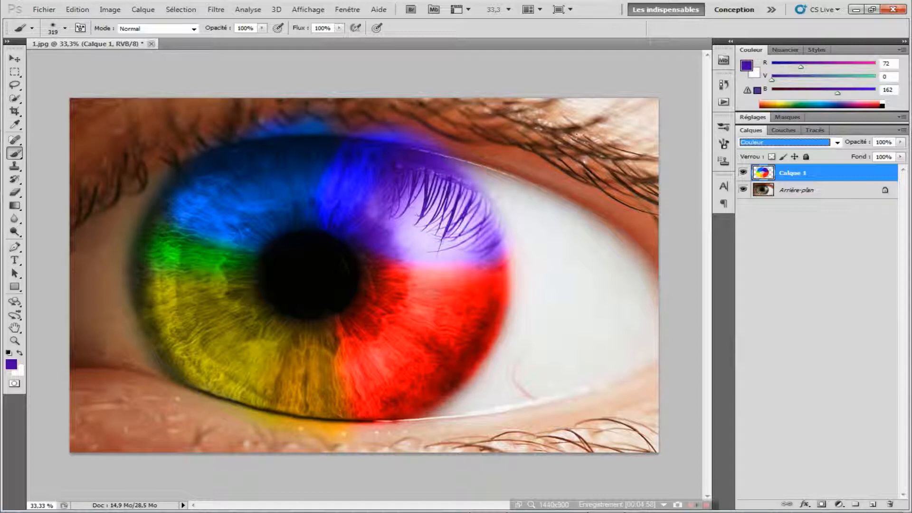
- Try the Lumière tamisée blending mode on Calque 1, ending with the layer set to Incrustation
left_click(837, 142)
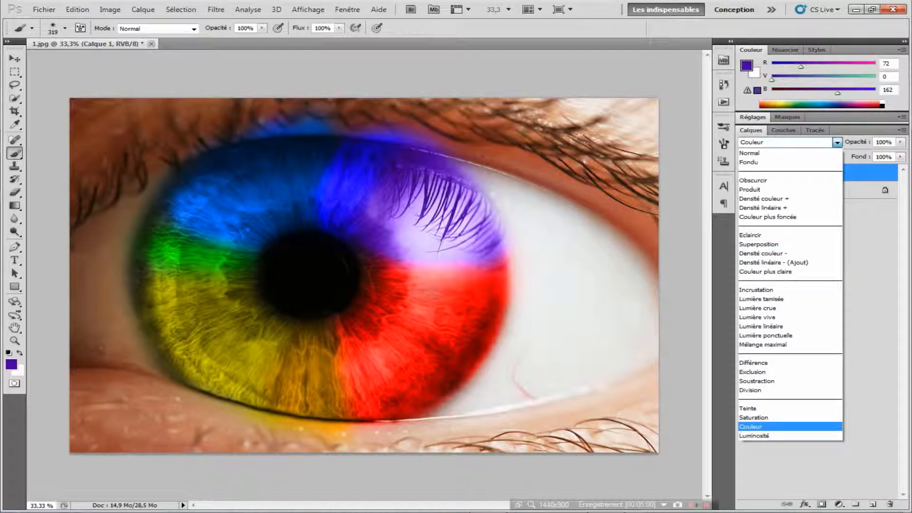
left_click(762, 299)
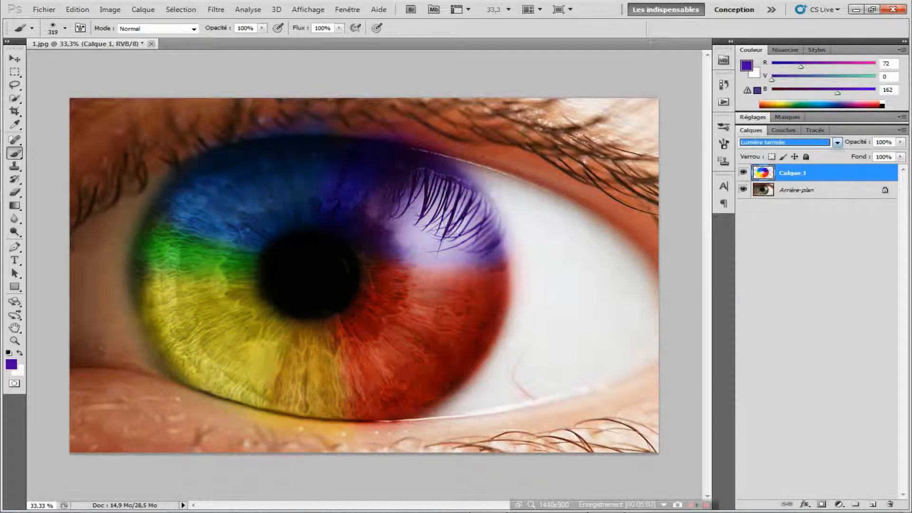
left_click(837, 142)
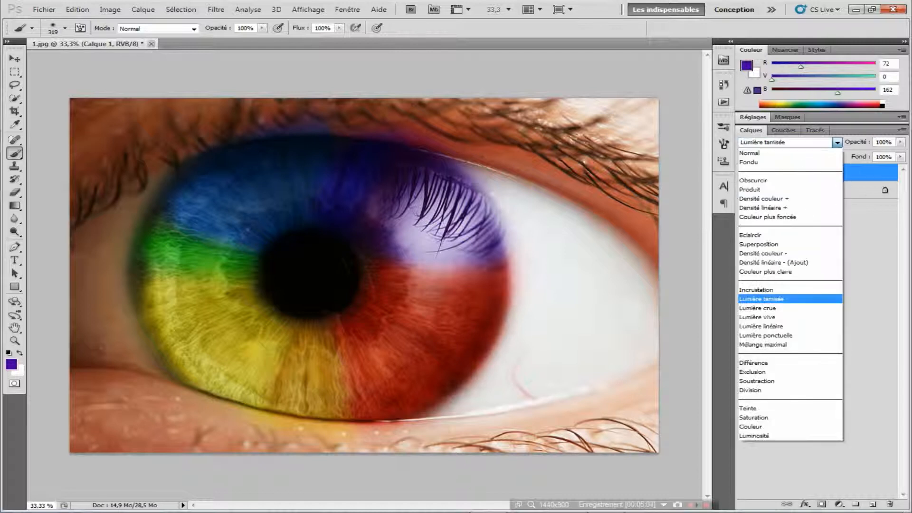
left_click(762, 290)
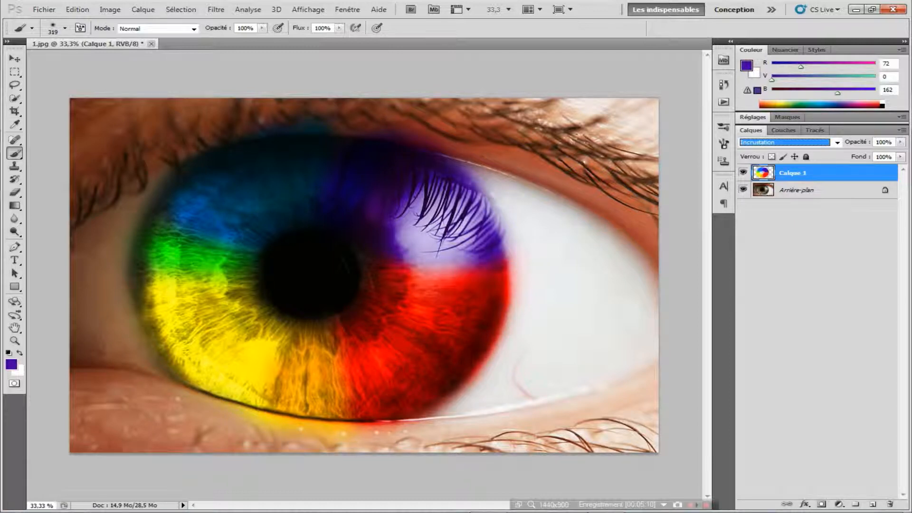
left_click(836, 142)
left_click(837, 142)
left_click(837, 142)
left_click(837, 142)
left_click(837, 142)
left_click(837, 142)
left_click(837, 142)
left_click(837, 142)
- Soften the colour transitions on Calque 1 with a Flou gaussien of 74,0 pixels radius
left_click(216, 10)
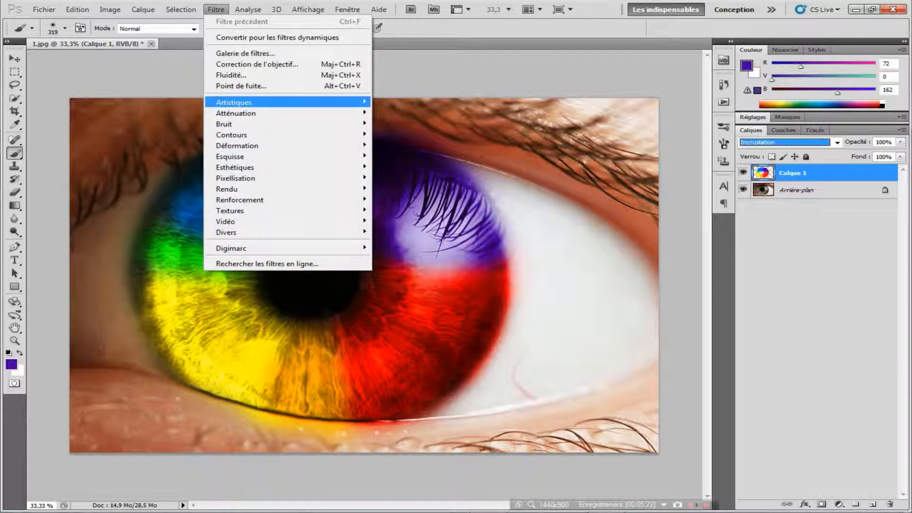
mouse_move(237, 113)
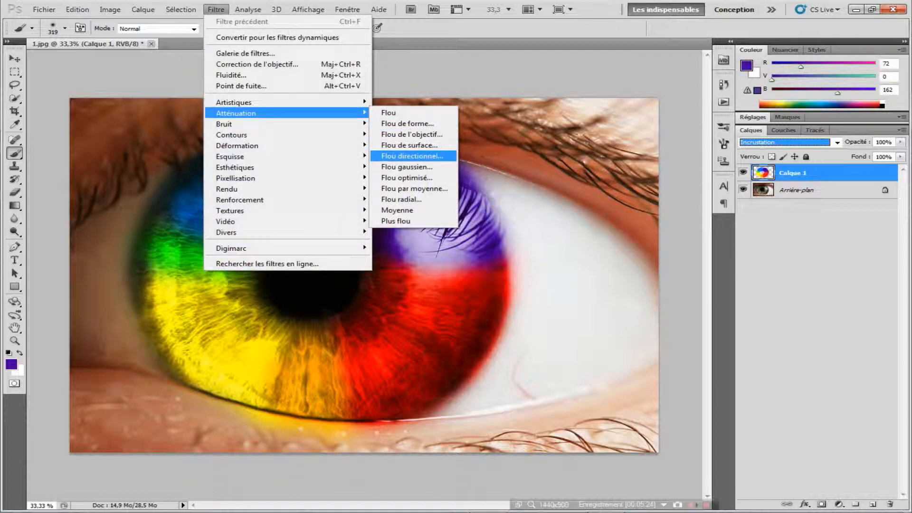
left_click(406, 167)
left_click_drag(404, 104, 512, 94)
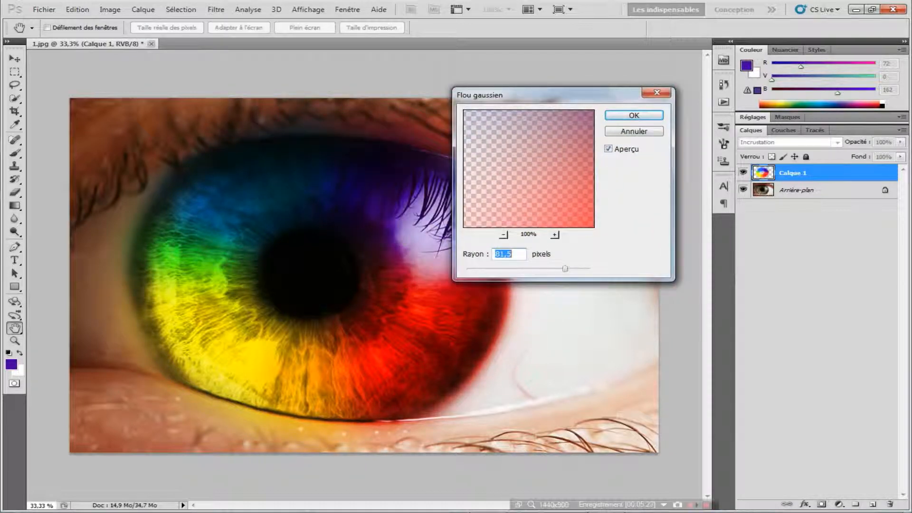
left_click_drag(564, 269, 467, 269)
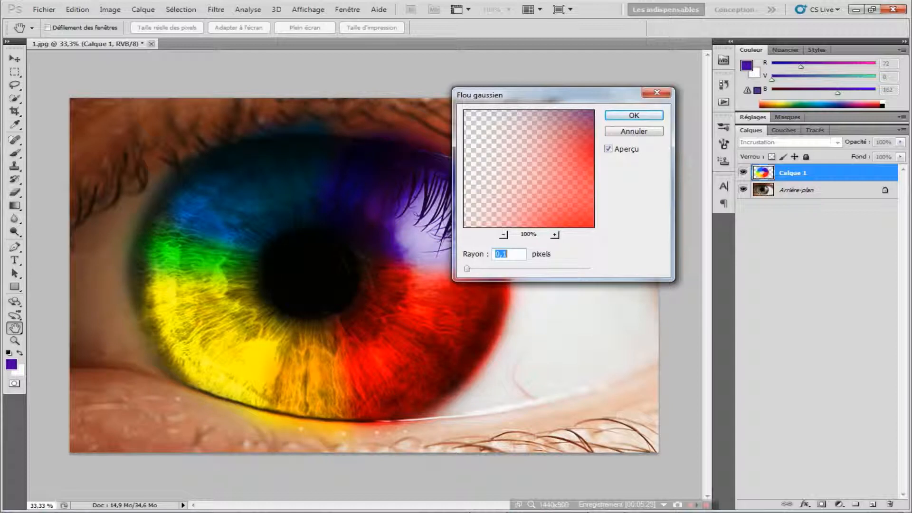
left_click_drag(529, 168, 544, 149)
left_click_drag(467, 269, 558, 269)
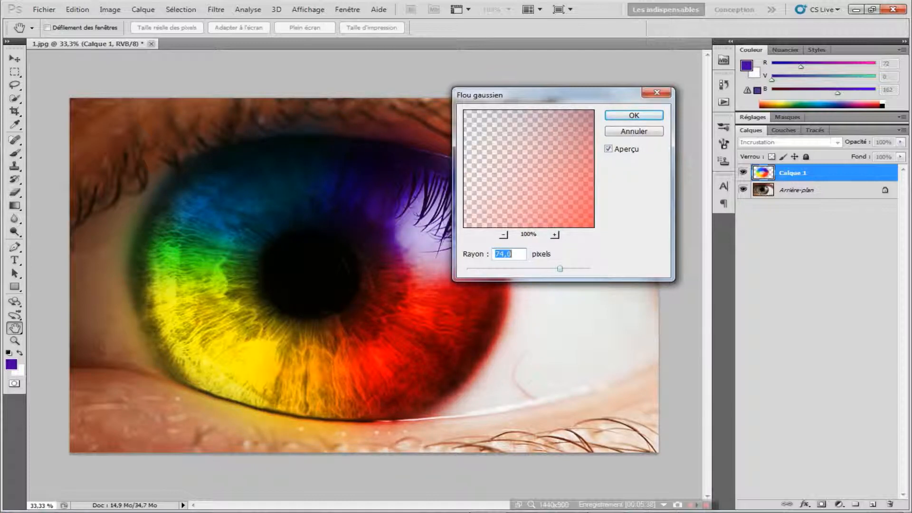
key("Return")
key("b")
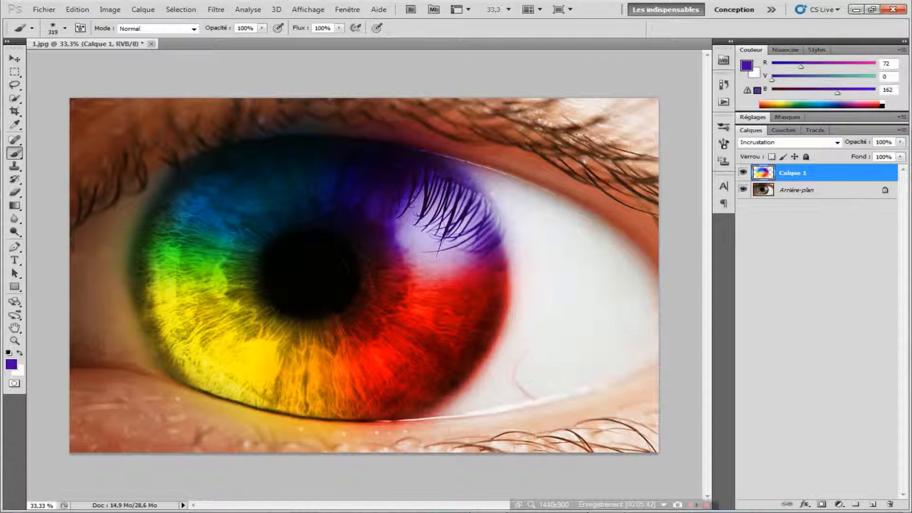
scroll(364, 276, "down", 3)
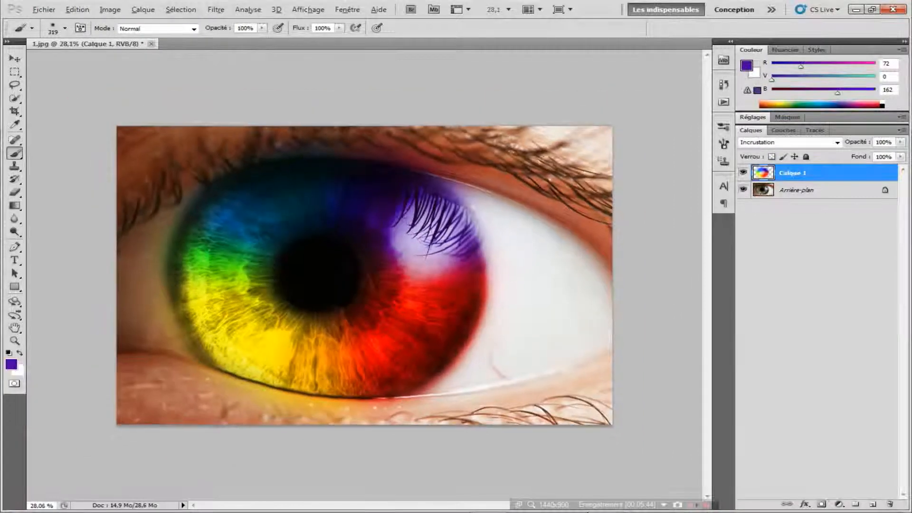
scroll(364, 276, "up", 2)
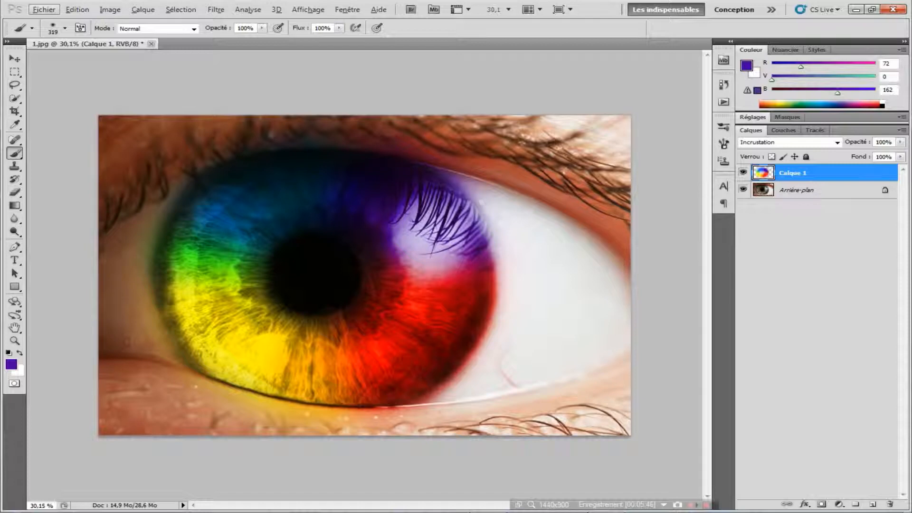
key("alt+Tab")
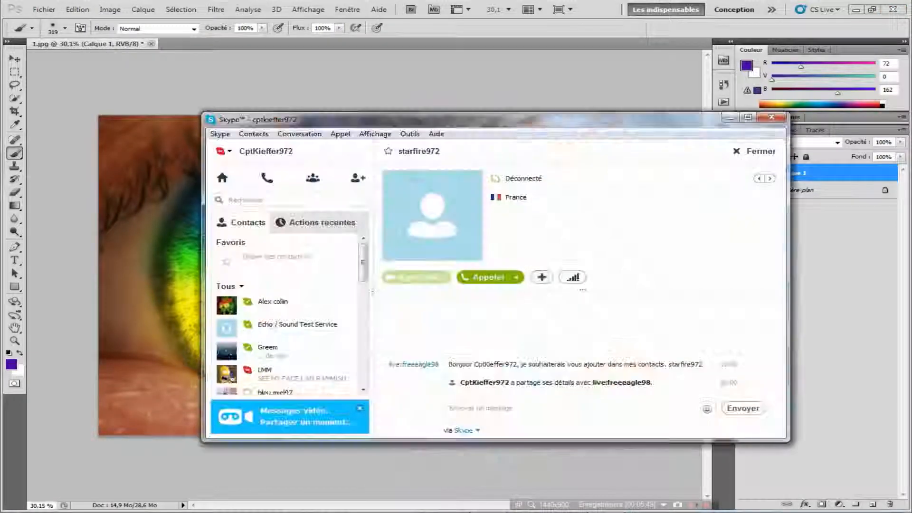
key("alt+Tab")
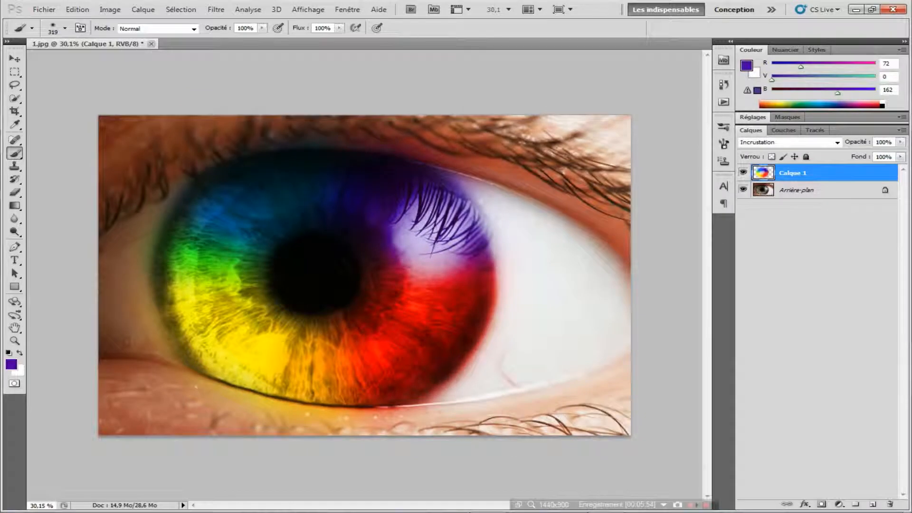
- Erase the colour spilling around the outside of the iris on Calque 1 with a soft 226 px eraser
key("g")
key("e")
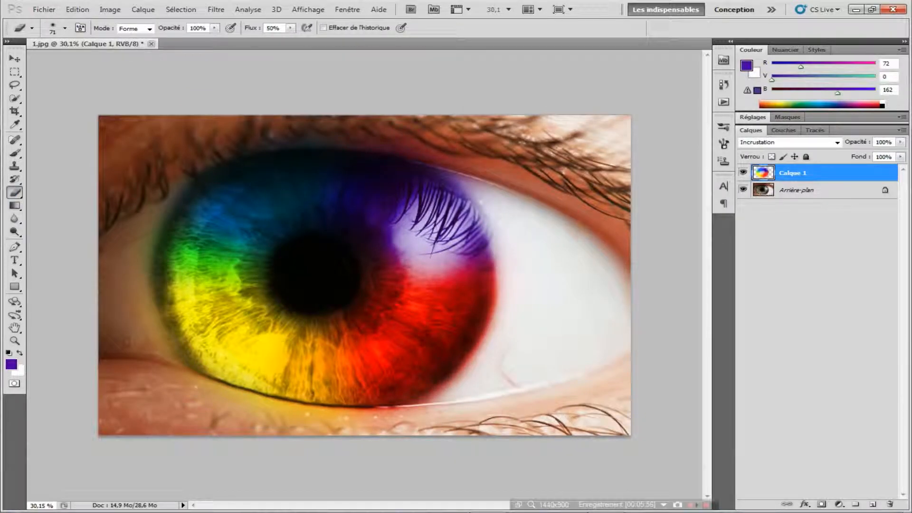
right_click(171, 166)
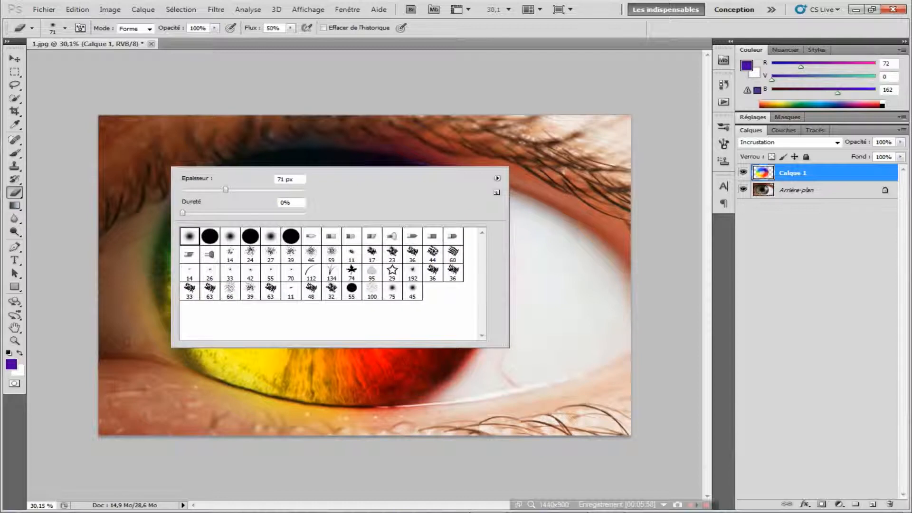
left_click(260, 189)
left_click_drag(261, 189, 276, 189)
key("Return")
mouse_move(145, 288)
left_mouse_down()
mouse_move(161, 336)
mouse_move(200, 386)
mouse_move(233, 402)
mouse_move(274, 415)
mouse_move(402, 414)
left_mouse_up()
mouse_move(468, 363)
left_mouse_down()
mouse_move(494, 311)
mouse_move(491, 254)
mouse_move(475, 204)
mouse_move(436, 171)
mouse_move(361, 142)
mouse_move(290, 137)
left_mouse_up()
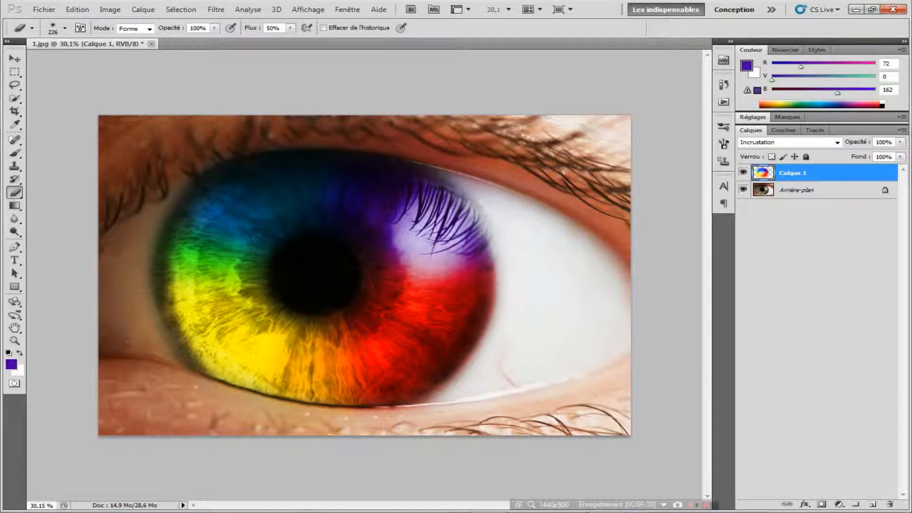
- Hide and reshow Calque 1 to compare the rainbow iris with the original eye
scroll(364, 275, "up", 3)
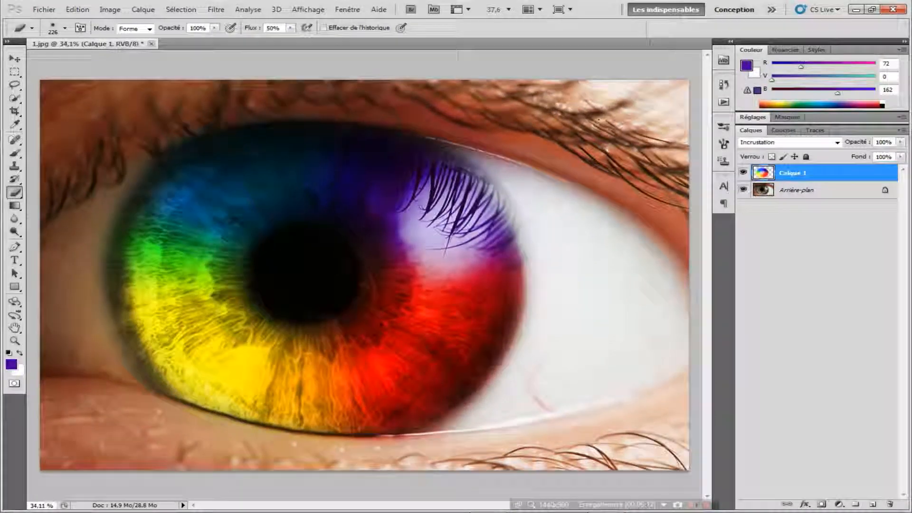
scroll(364, 275, "down", 2)
scroll(364, 275, "up", 1)
left_click(743, 173)
left_click(743, 172)
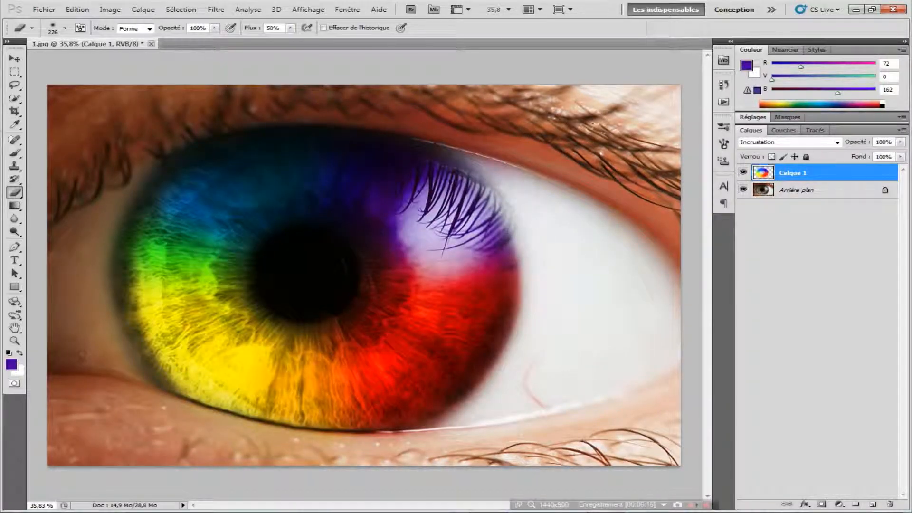
- Add a Courbes adjustment layer above Calque 1 and darken the image by lowering shadows and highlights, with a point at Entrée 228, Sortie 187
left_click(788, 117)
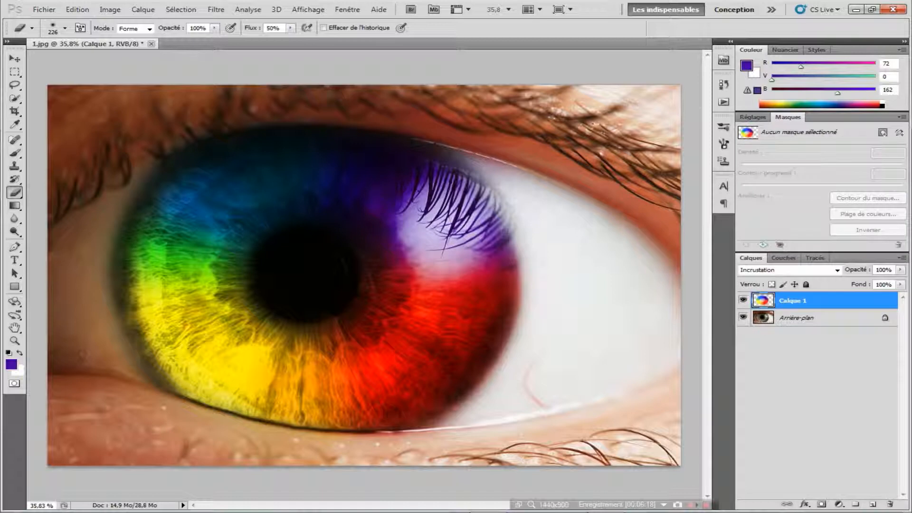
left_click(753, 117)
left_click(812, 151)
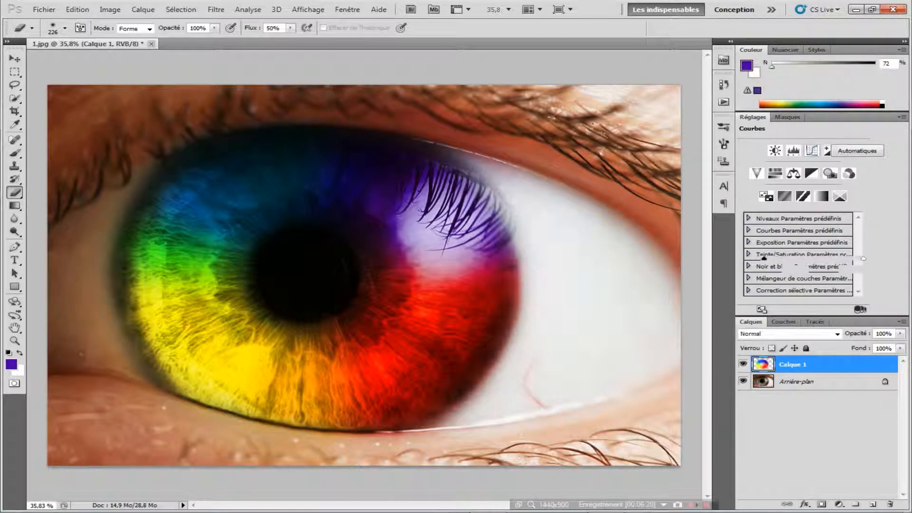
left_click_drag(778, 238, 777, 245)
left_click_drag(843, 182, 852, 186)
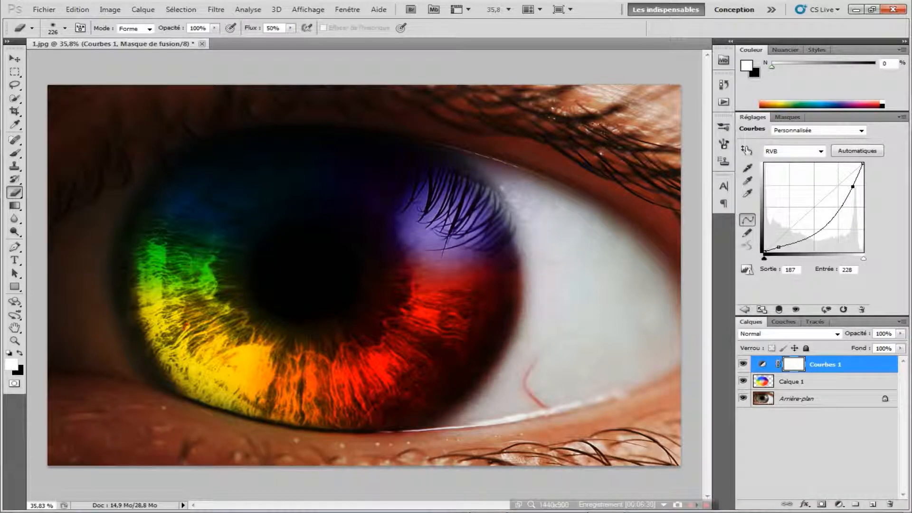
- Select Courbes 1 together with Calque 1 and merge them into a single layer
left_click(792, 382, "ctrl")
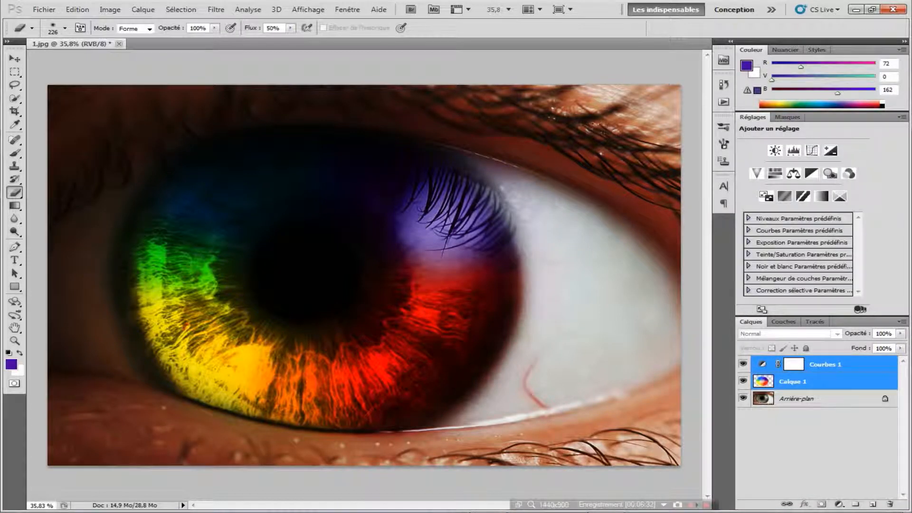
left_click(807, 399)
left_click(807, 382)
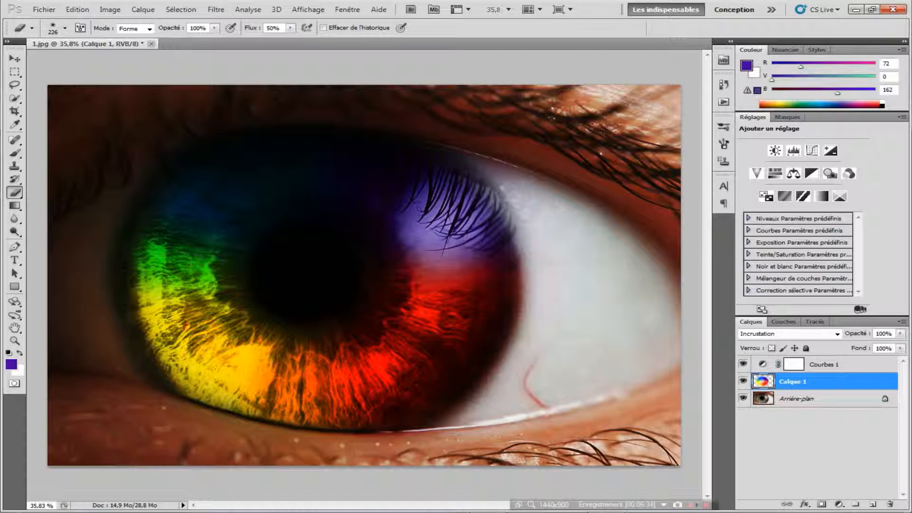
left_click(824, 364, "ctrl")
left_click(77, 10)
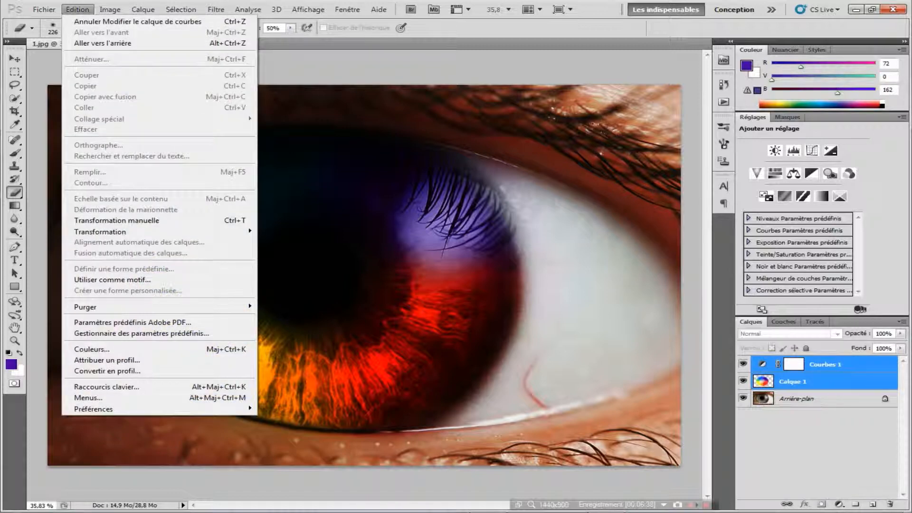
mouse_move(143, 10)
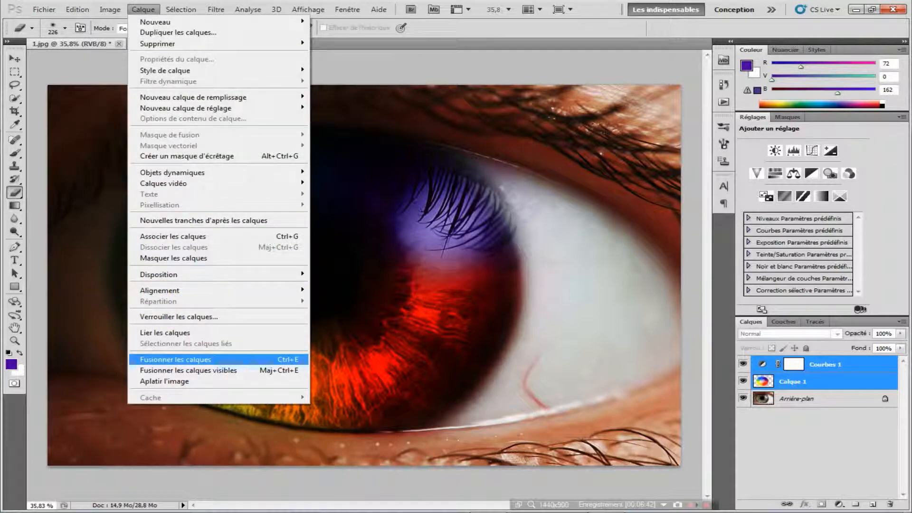
left_click(176, 359)
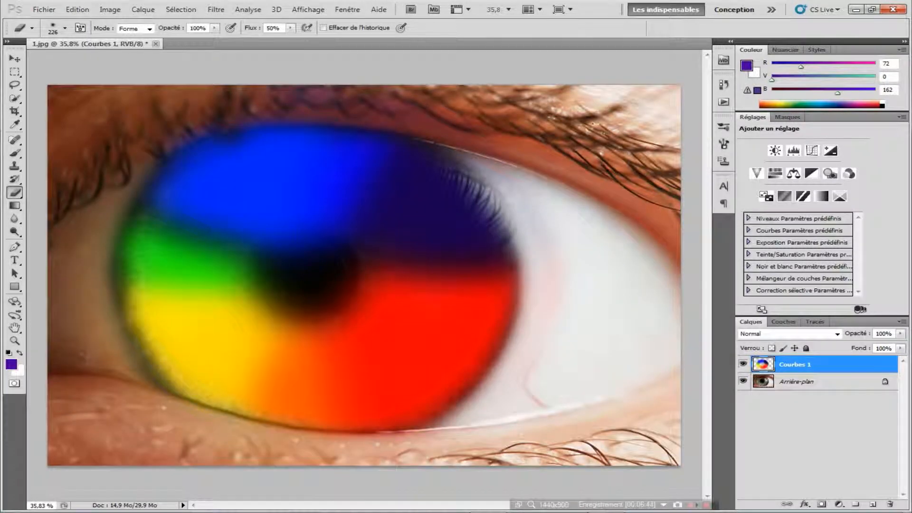
- Try the Couleur mode on the merged layer, set its blending mode to Incrustation, and deselect the layer
left_click(789, 334)
left_click(760, 313)
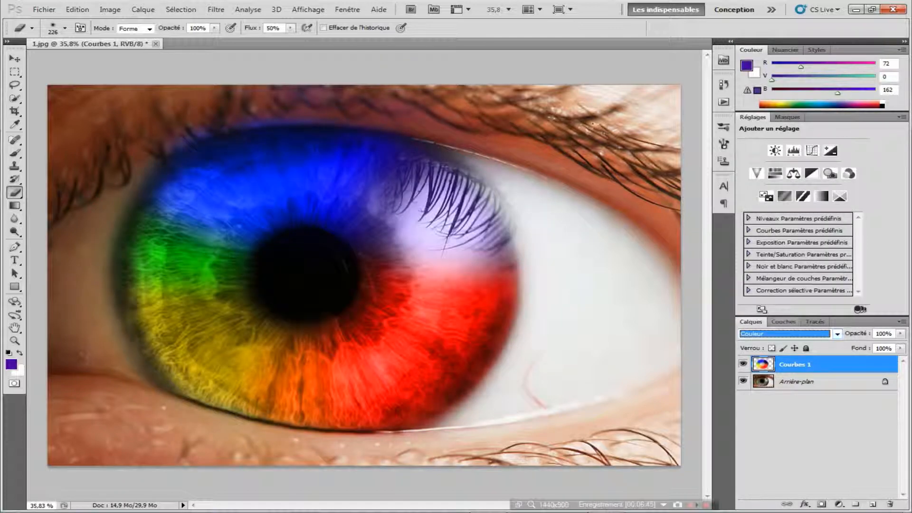
left_click(788, 333)
left_click(764, 180)
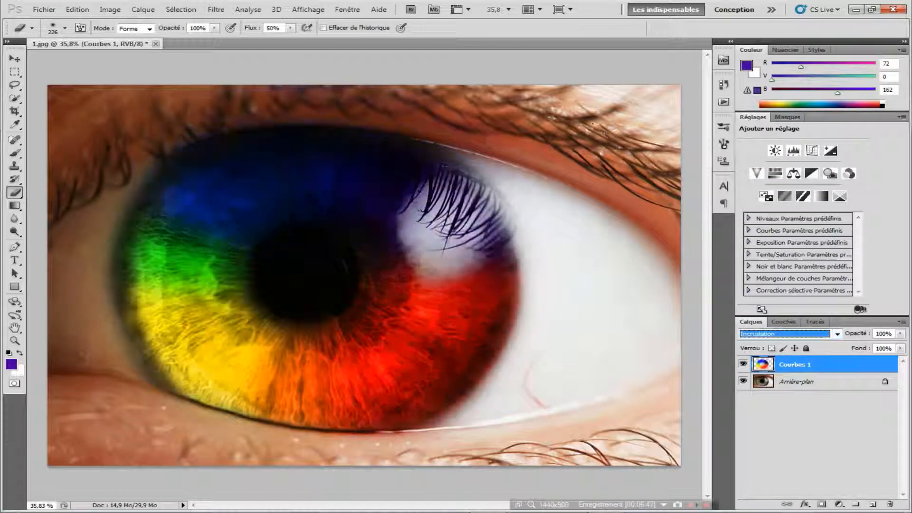
key("Down")
key("Up")
left_click(812, 423)
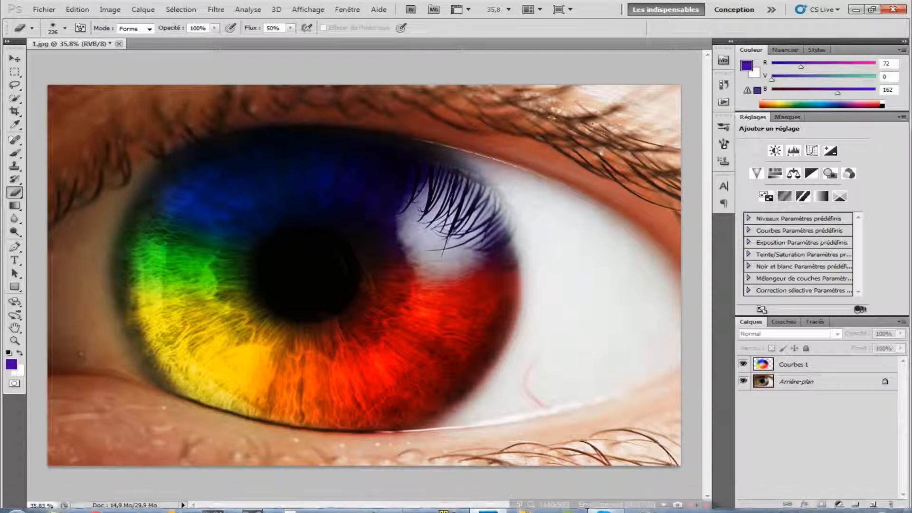
left_click(613, 504)
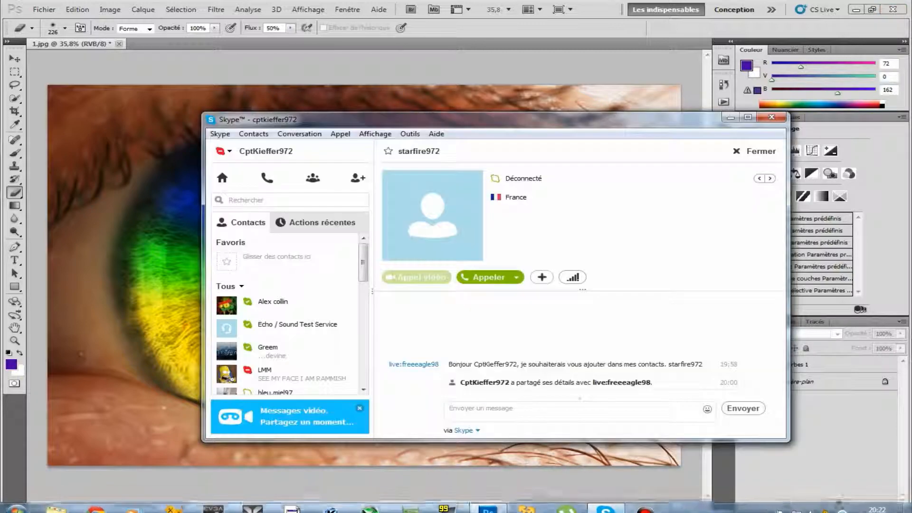
left_click_drag(411, 120, 419, 126)
left_click_drag(475, 128, 413, 125)
left_click(718, 123)
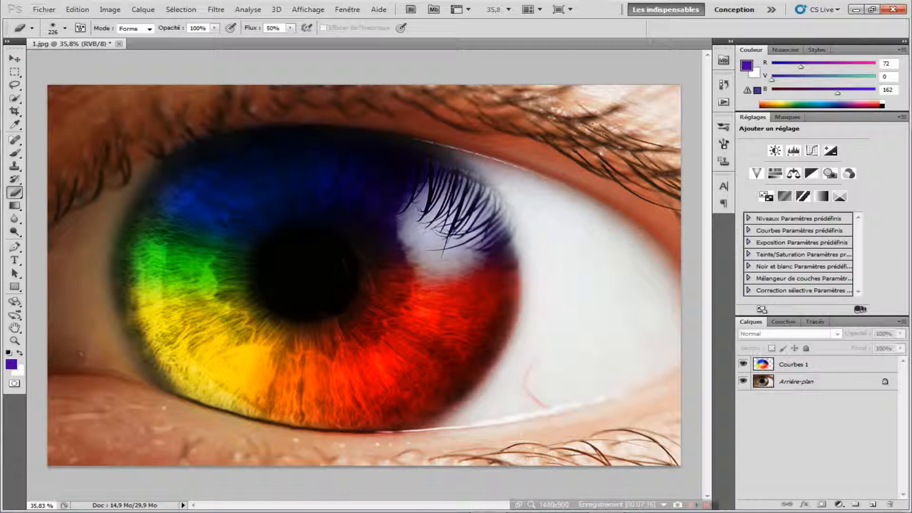
- Toggle the visibility of the merged Courbes 1 layer to compare the result with the original eye, leaving it shown
left_click(743, 363)
left_click(743, 364)
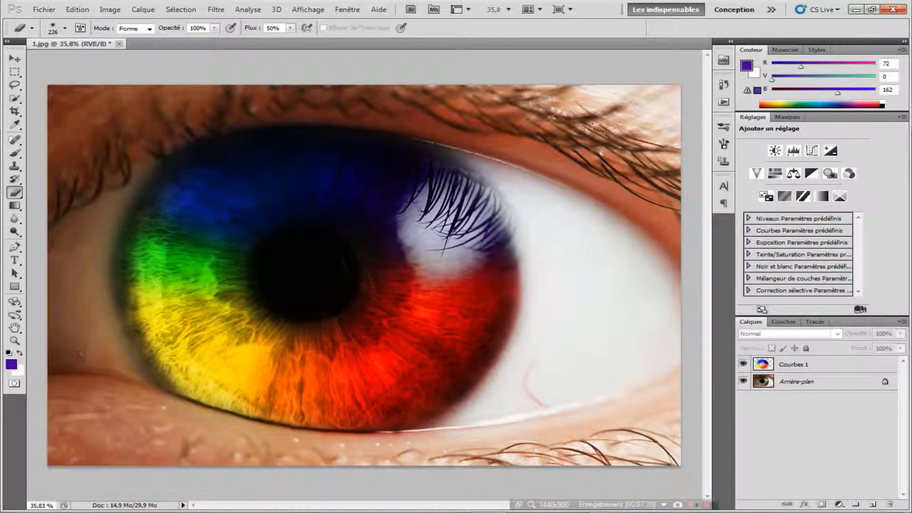